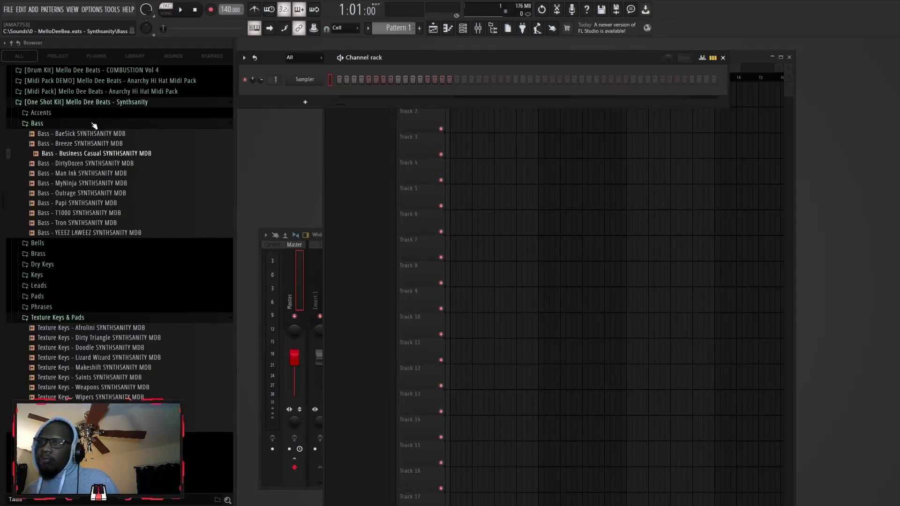
- Collapse the Bass and Texture Keys & Pads folders, expand Keys, and preview Cartridge and Fame
left_click(94, 126)
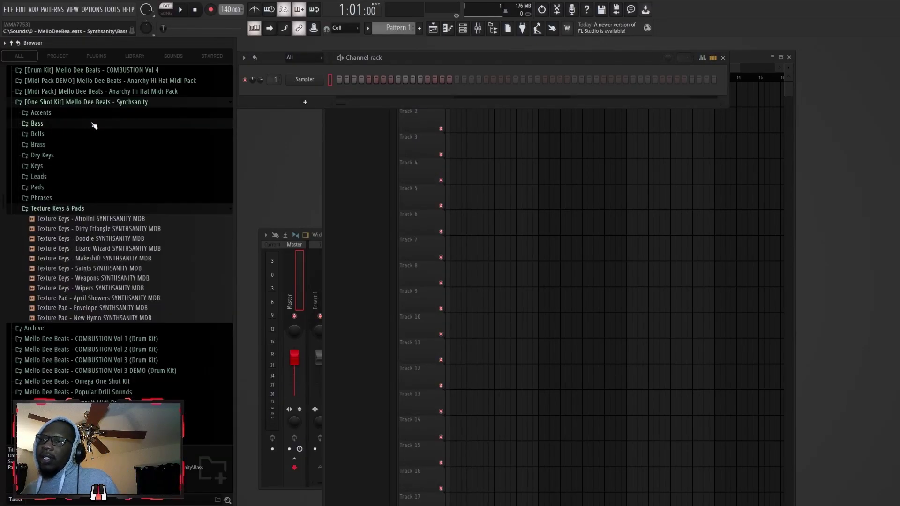
left_click(84, 208)
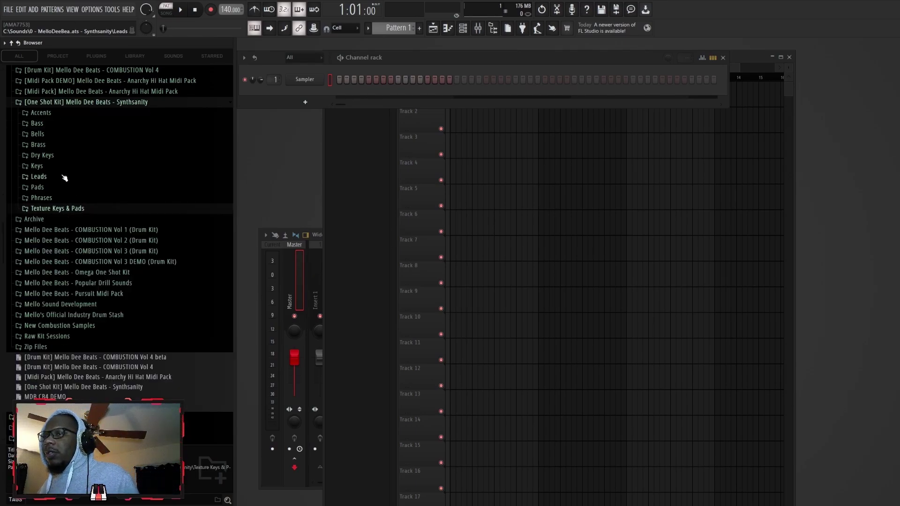
left_click(55, 166)
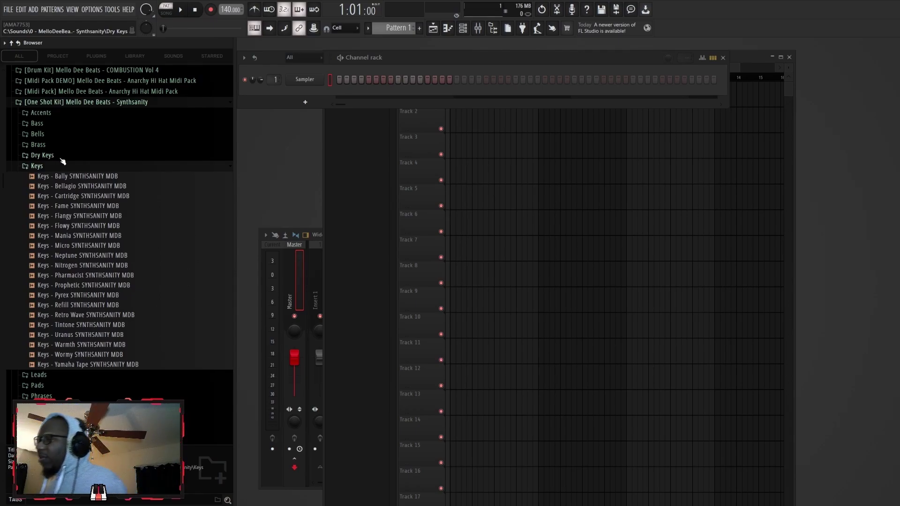
left_click(81, 198)
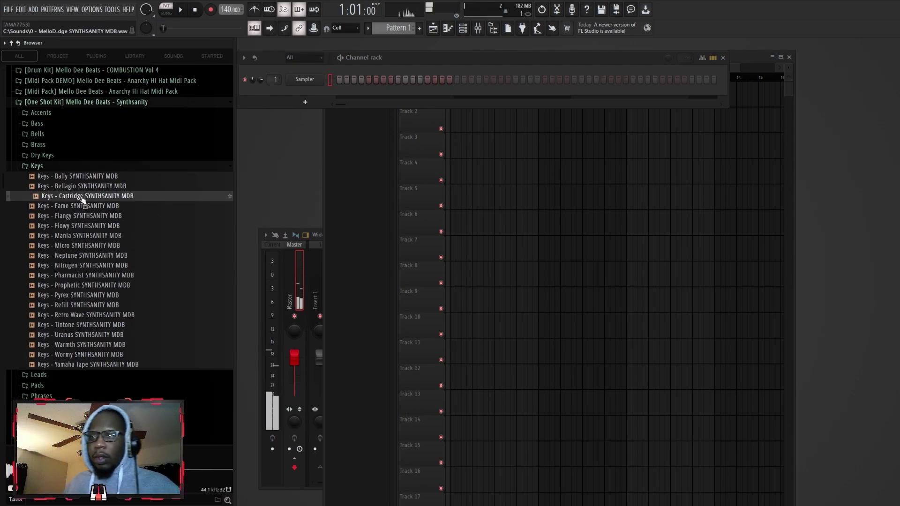
left_click(80, 206)
left_click(83, 209)
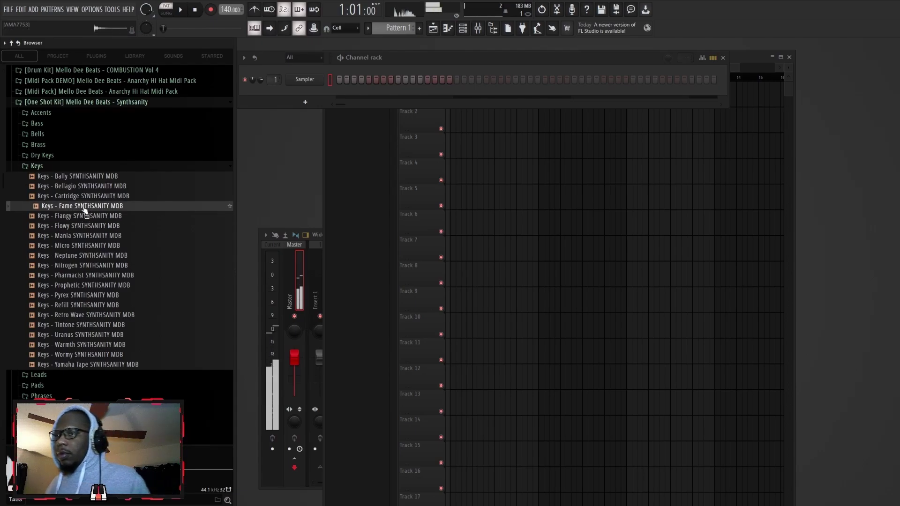
- Load Keys - Fame into the first channel and add B4 notes to its chords
left_click_drag(114, 200, 305, 79)
key("space")
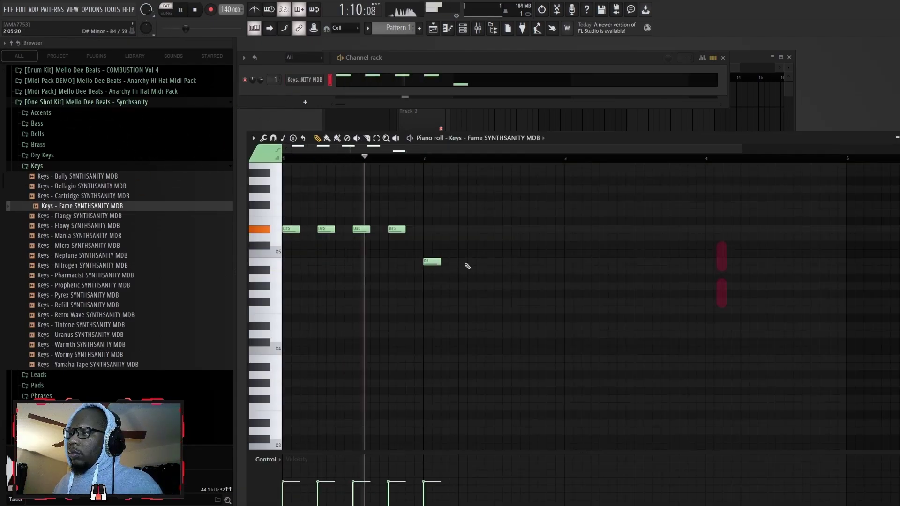
left_click(502, 262)
left_click(537, 262)
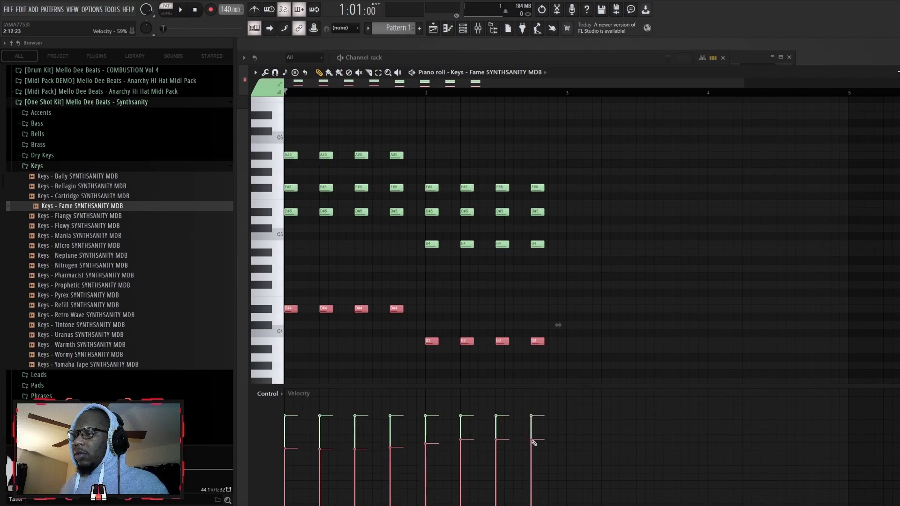
key("space")
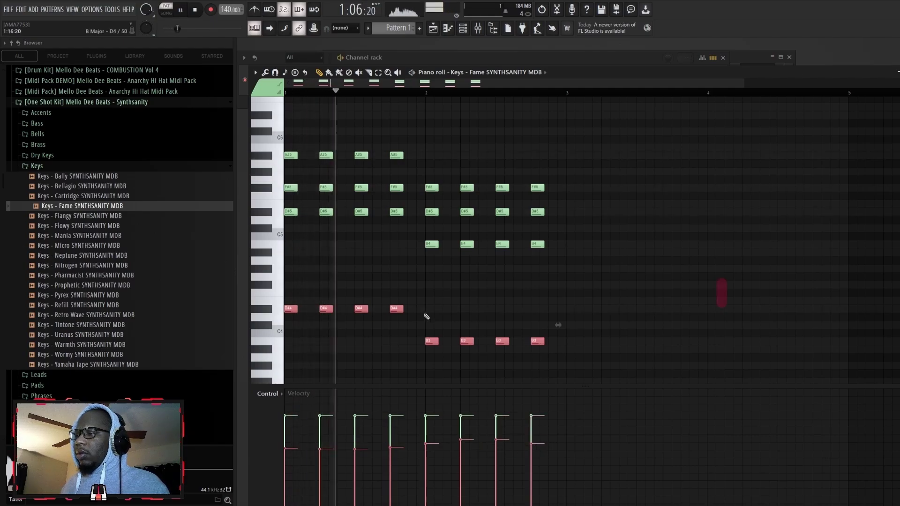
key("space")
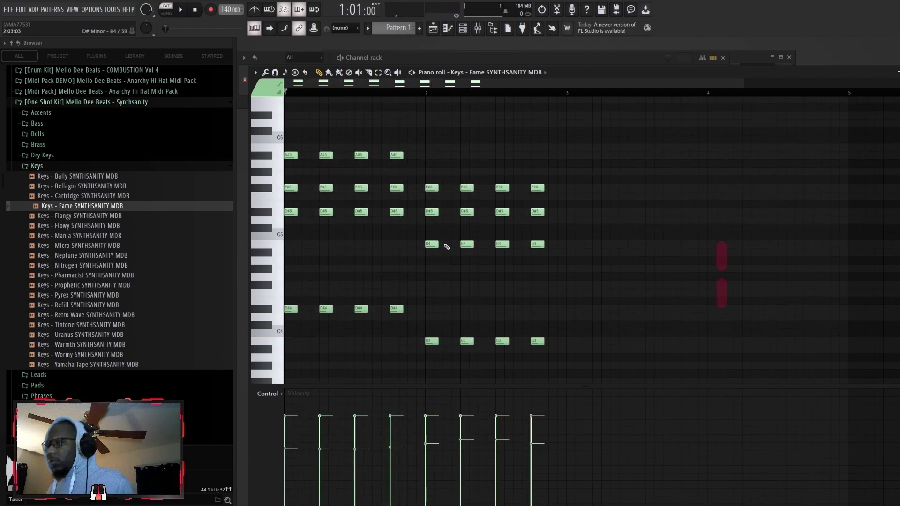
- Transpose the chords down a semitone, delete the extra second-bar notes, and raise the last D4 to D#4
key("shift+Down")
key("space")
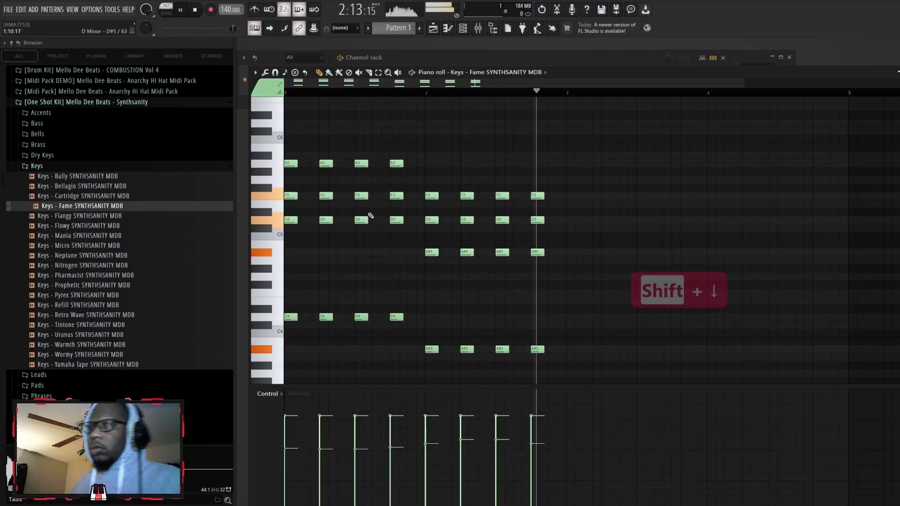
key("space")
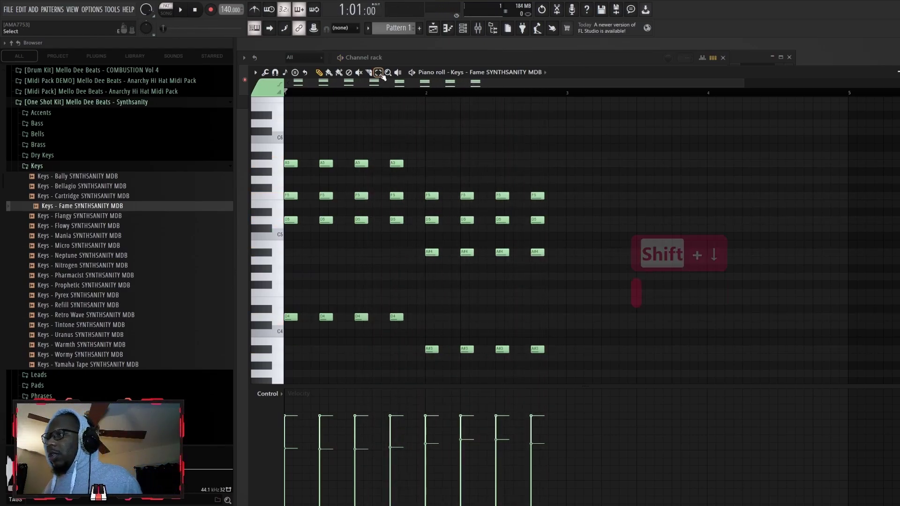
left_click_drag(435, 244, 510, 262)
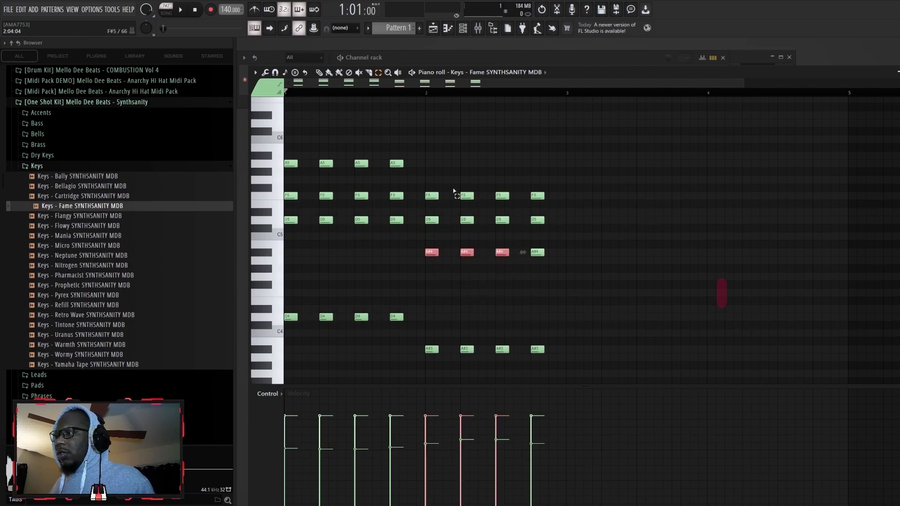
left_click_drag(433, 175, 622, 381)
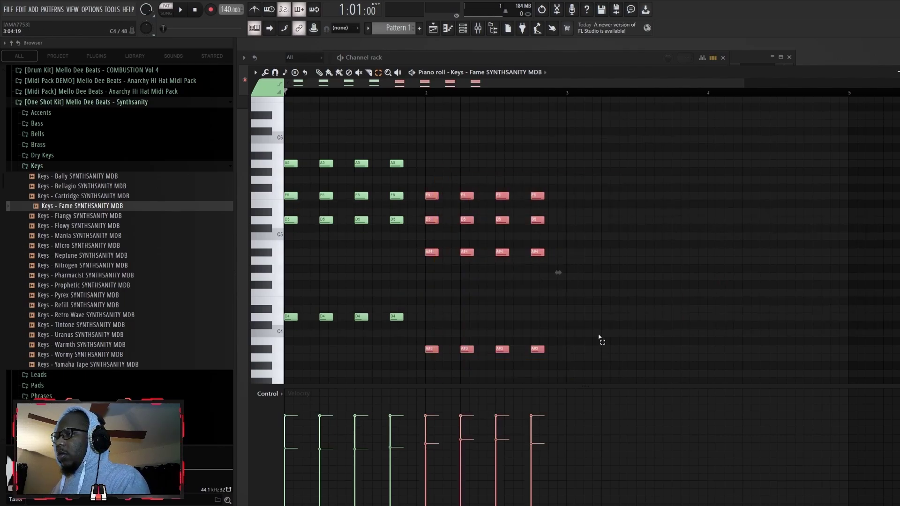
key("Delete")
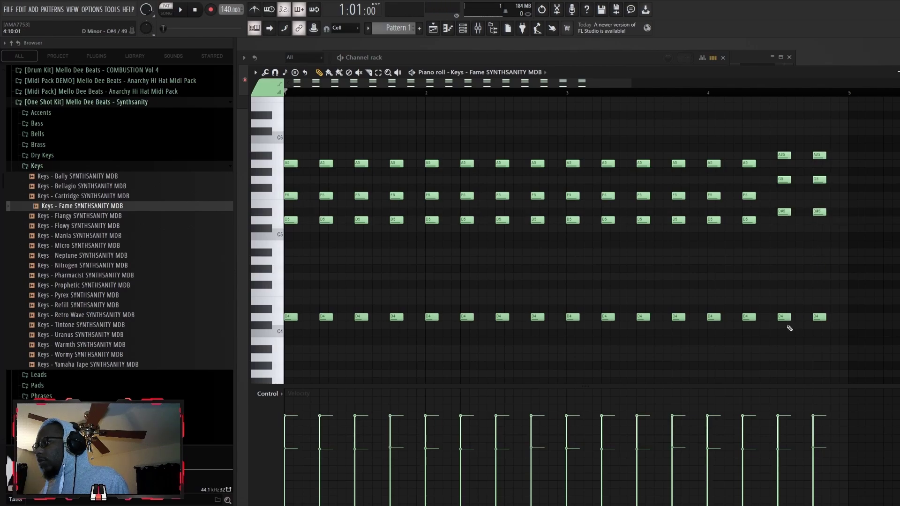
left_click_drag(820, 317, 819, 308)
key("space")
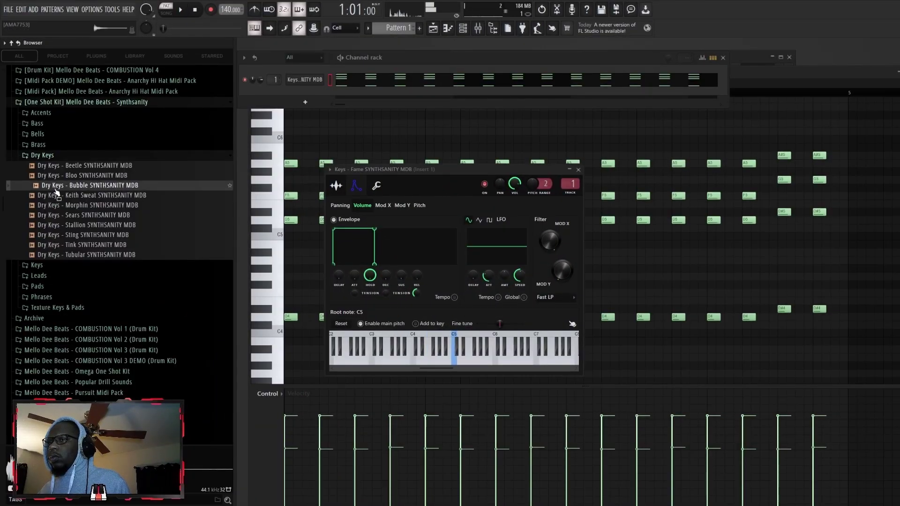
- Preview Dry Keys - Morphin and add it as a new channel
left_click(61, 205)
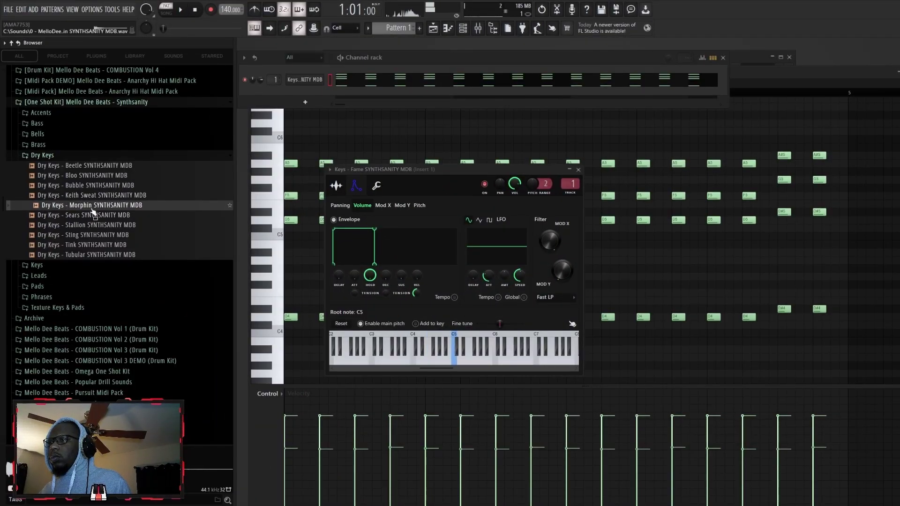
left_click_drag(226, 181, 303, 92)
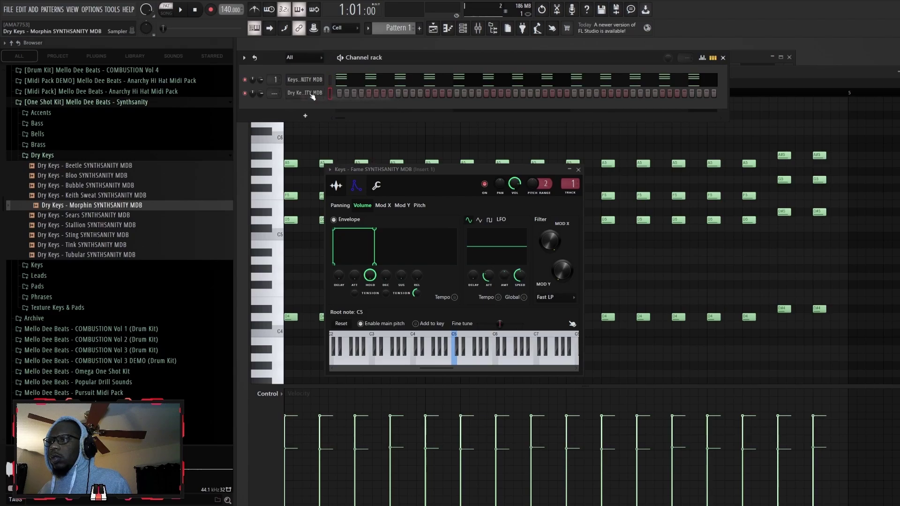
right_click(326, 94)
left_click(329, 92)
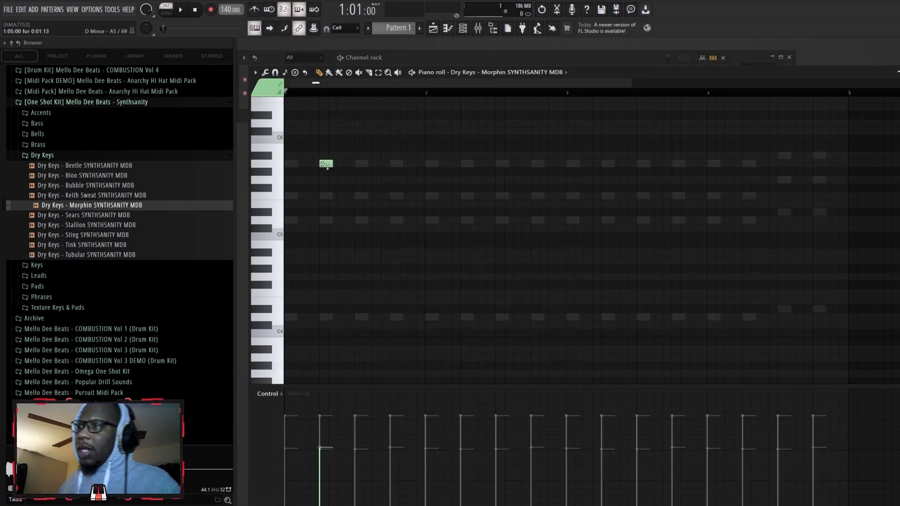
- Place two A5 notes, repeat them across the bars with Ctrl+B, and nudge the final note later
right_click(326, 163)
left_click_drag(327, 169, 325, 163)
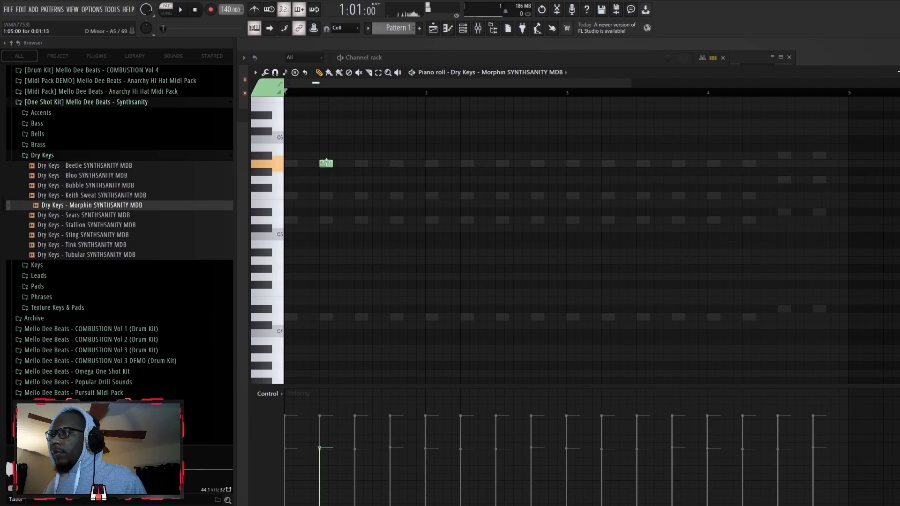
left_click(394, 164)
key("ctrl+b")
key("ctrl+b")
key("space")
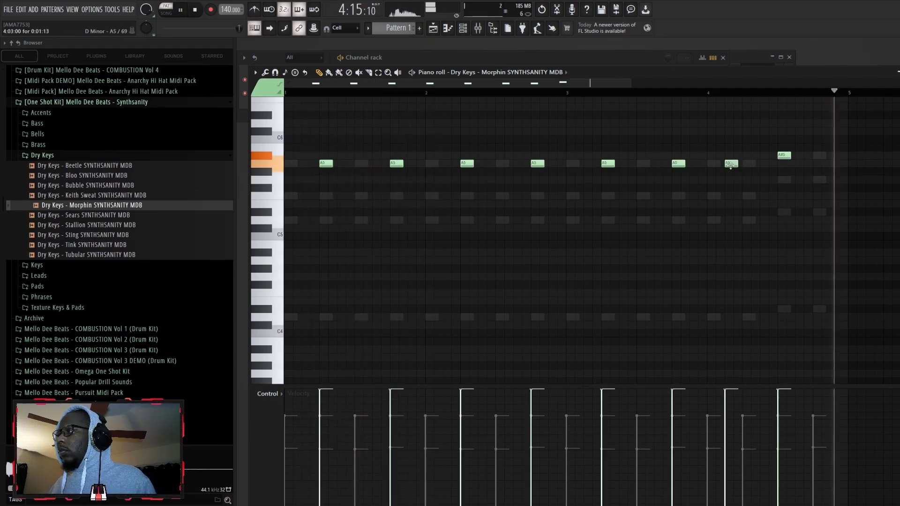
left_click_drag(806, 156, 816, 157)
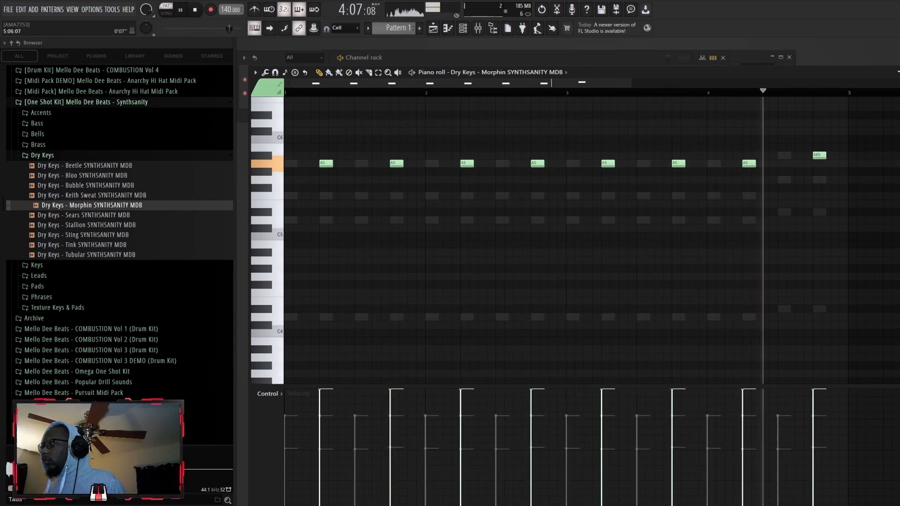
left_click(789, 57)
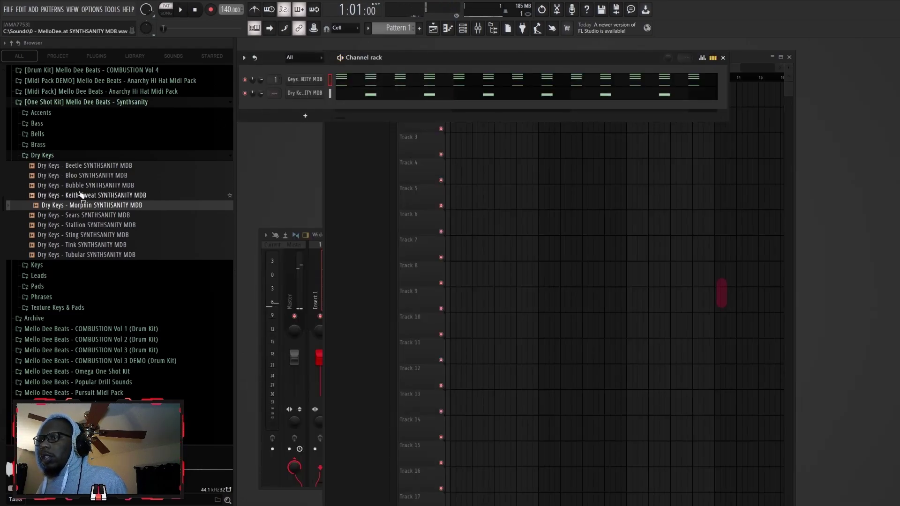
- Preview Dry Keys samples and add Dry Keys - Bloo as a third channel
left_click(71, 225)
left_click(50, 166)
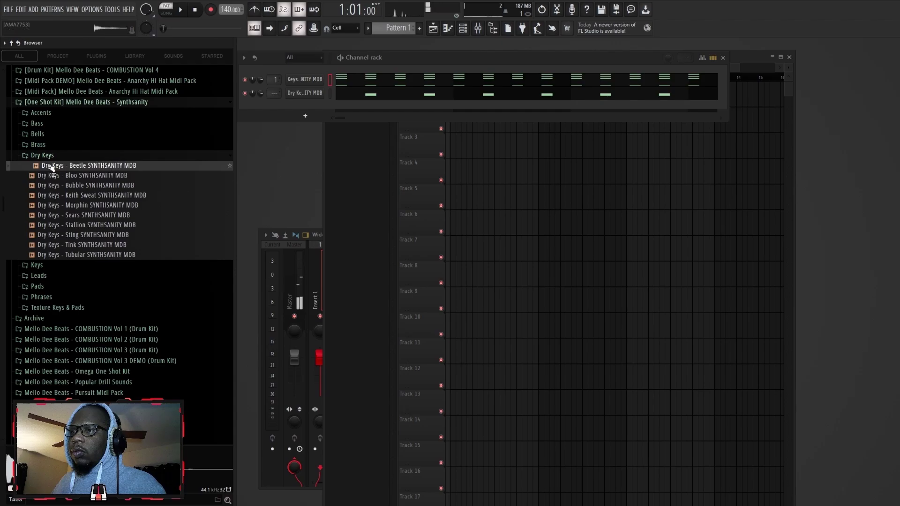
left_click_drag(54, 177, 296, 111)
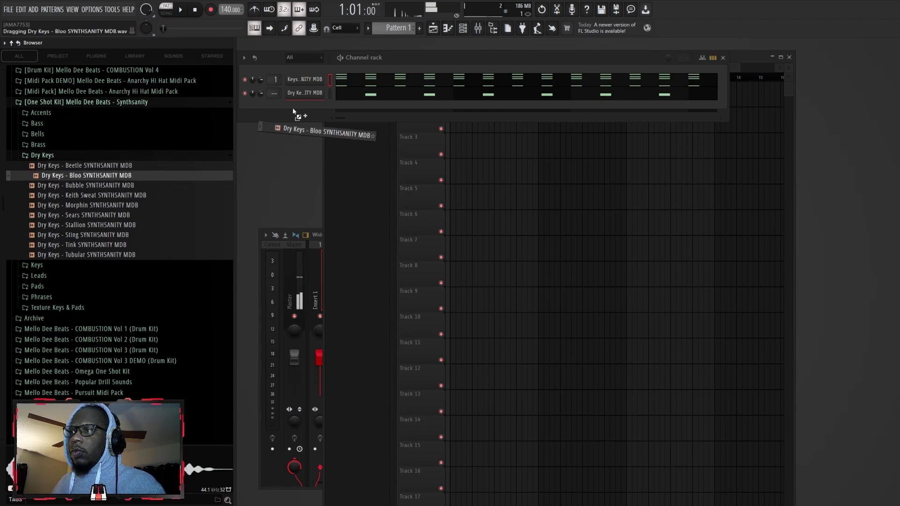
right_click(296, 107)
left_click(333, 107)
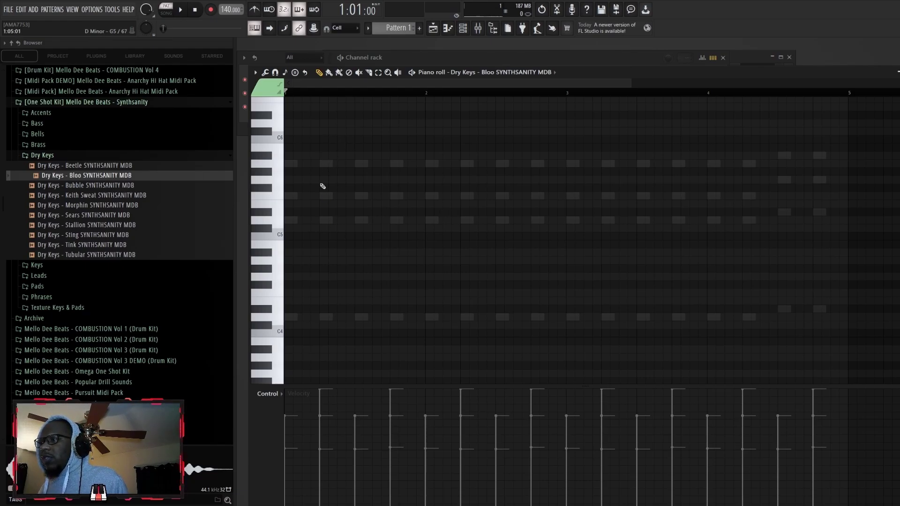
- Reshape the Bloo channel's volume envelope and play back its melody
left_click(282, 57)
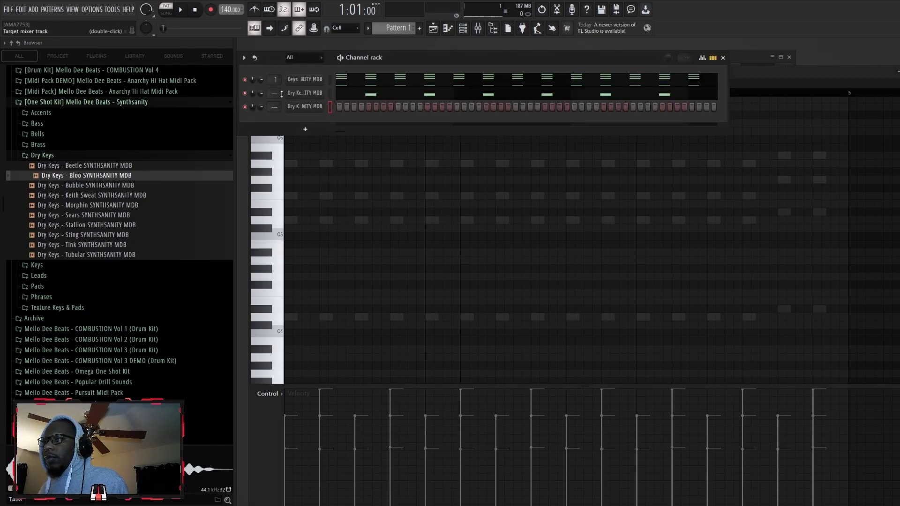
left_click(299, 107)
left_click(307, 128)
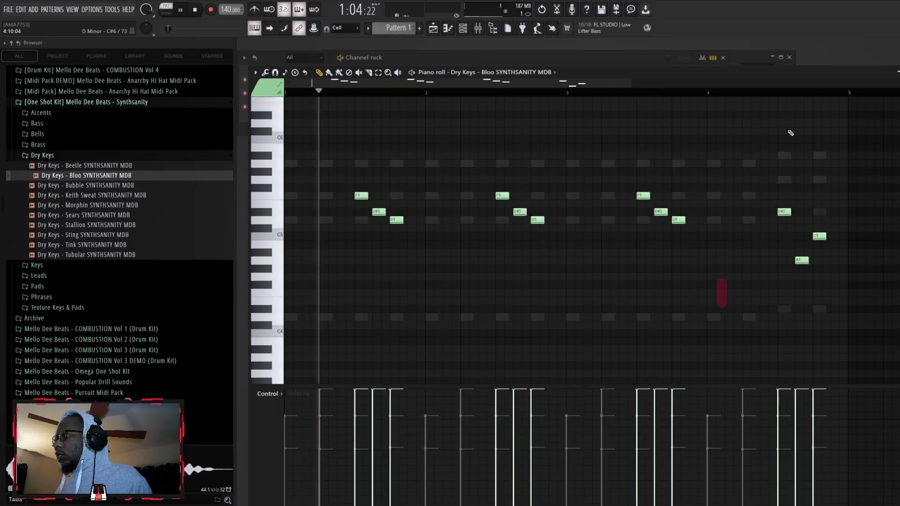
left_click(767, 93)
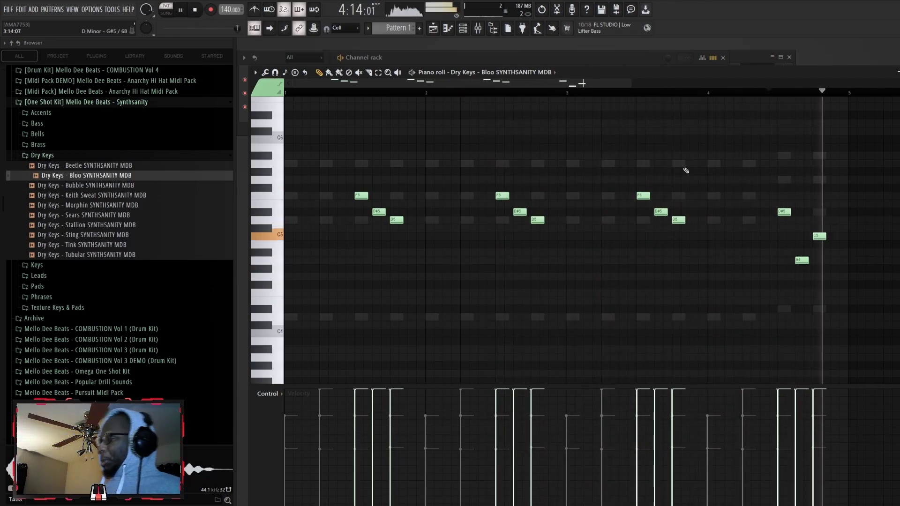
key("space")
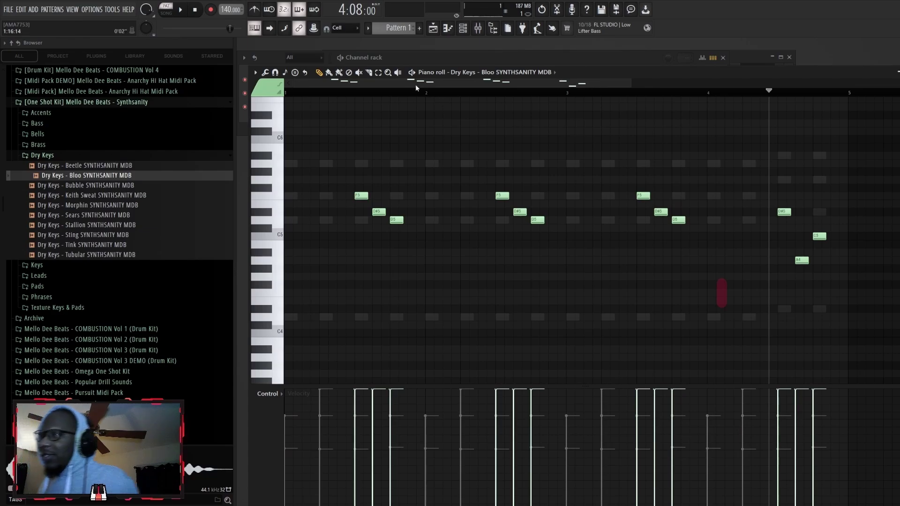
- Audition the Brass samples and add Brass - Straws as a new channel
key("F6")
left_click(479, 29)
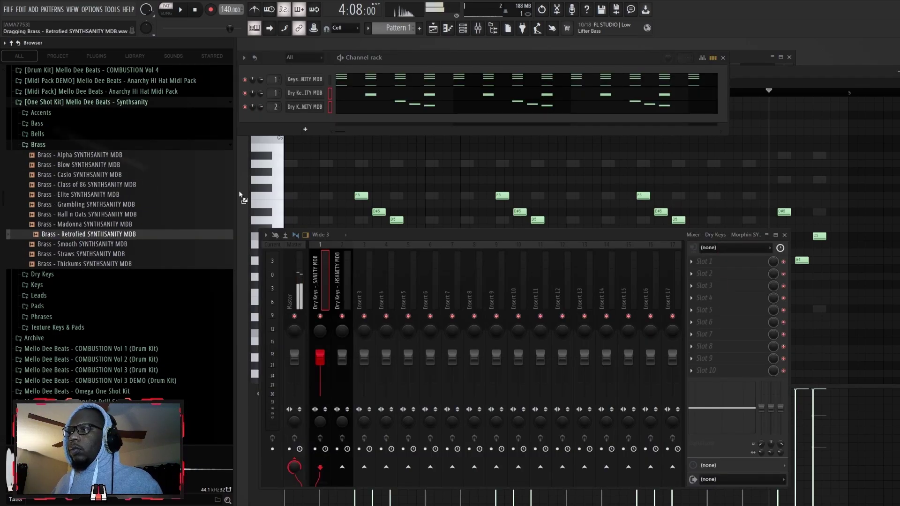
left_click(110, 255)
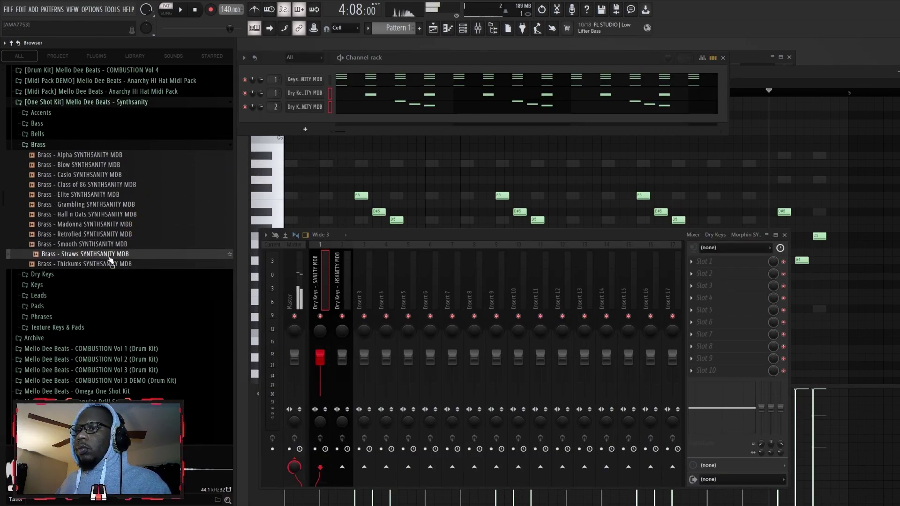
left_click(110, 257)
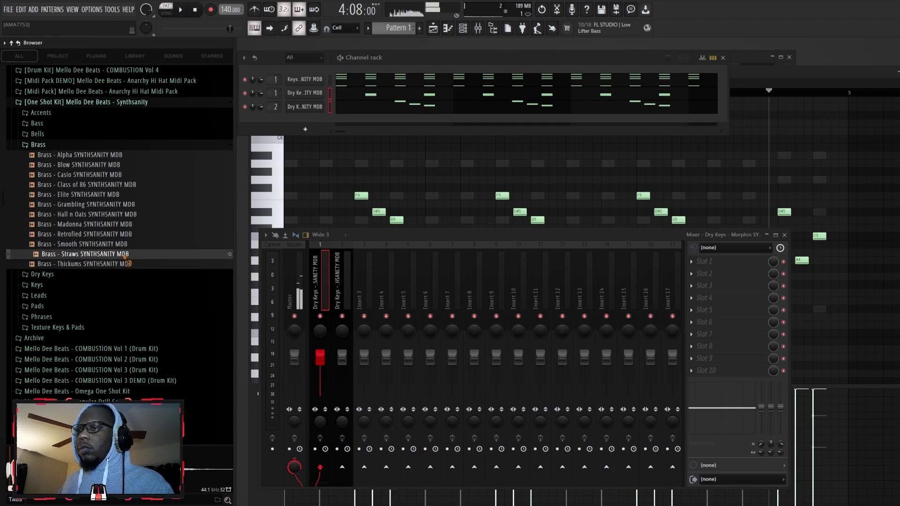
left_click_drag(128, 258, 309, 126)
key("space")
- Open the Brass - Straws sampler's envelope settings
right_click(319, 121)
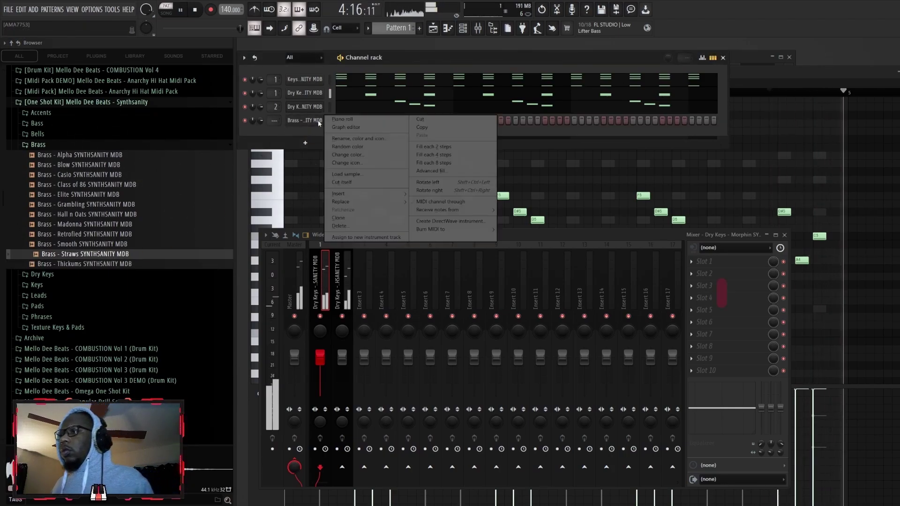
left_click(319, 120)
key("space")
left_click(319, 141)
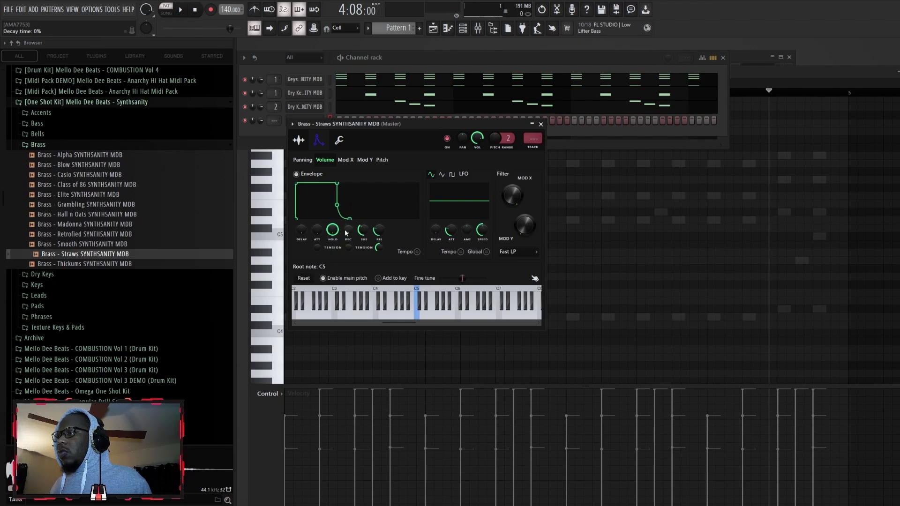
- Delete chord columns from the Brass - Straws pattern and play it back to check
key("F7")
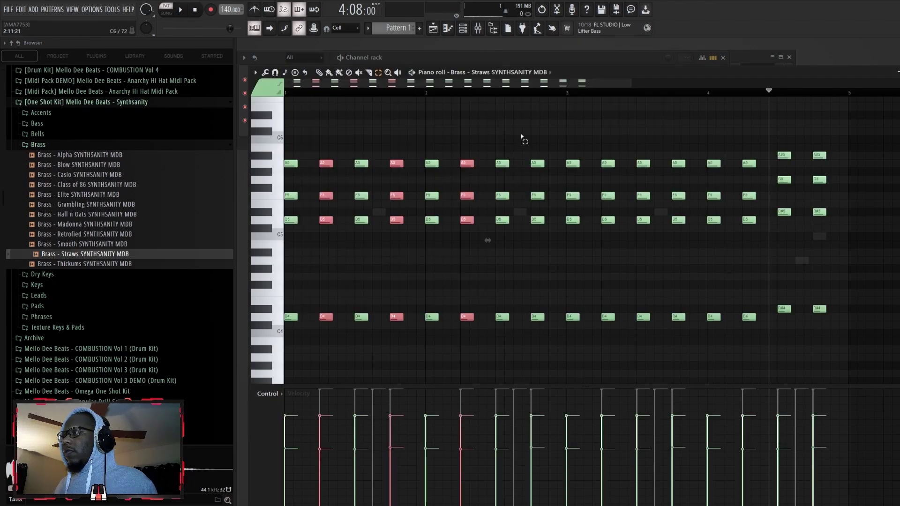
left_click_drag(530, 128, 540, 342)
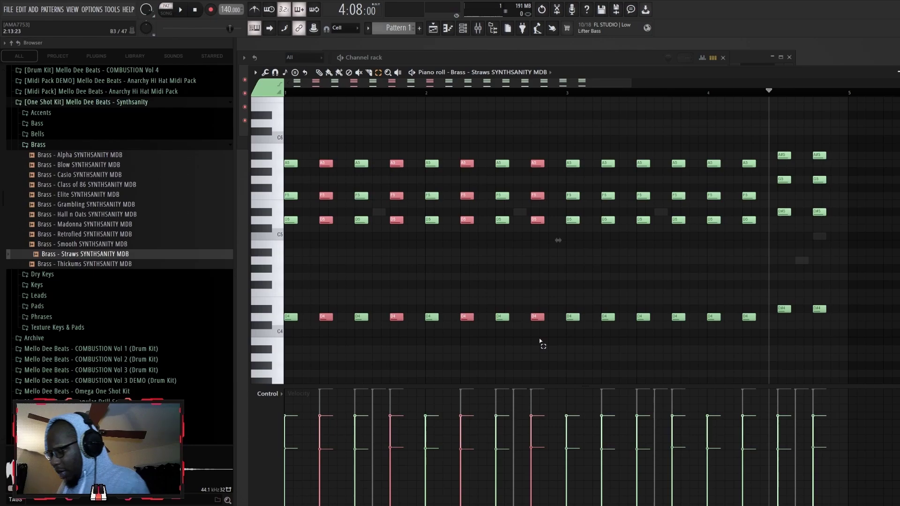
key("Delete")
key("space")
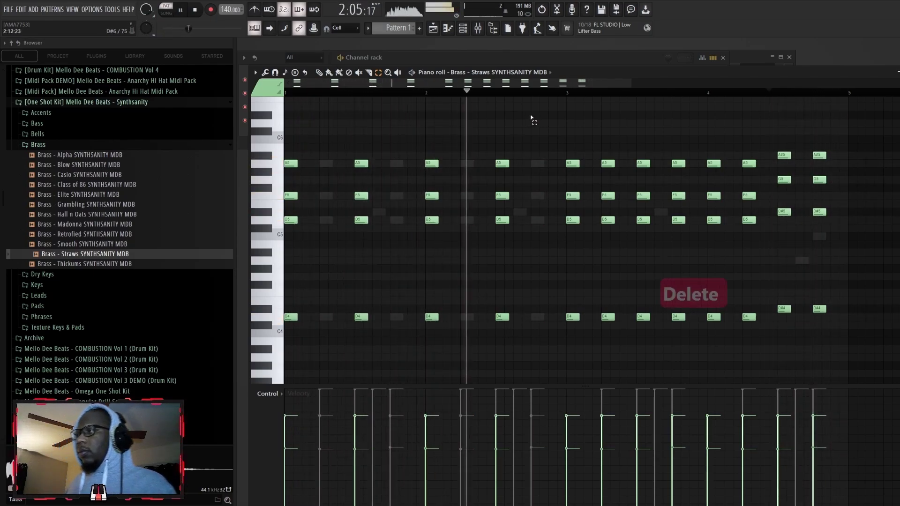
key("space")
mouse_move(602, 144)
left_mouse_down()
mouse_move(604, 250)
mouse_move(622, 325)
left_mouse_up()
- Add Bell - Plates from the Bells folder as a new channel
key("F7")
left_click(37, 134)
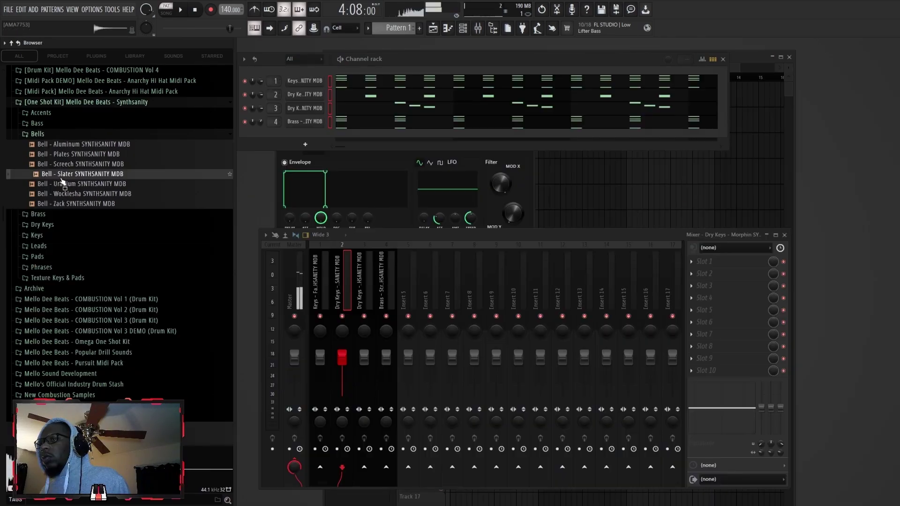
left_click(62, 155)
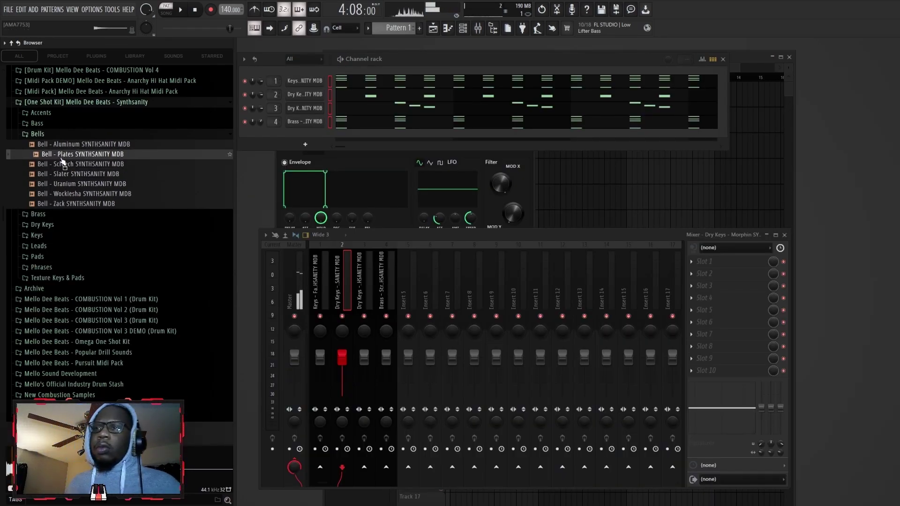
left_click_drag(62, 161, 292, 141)
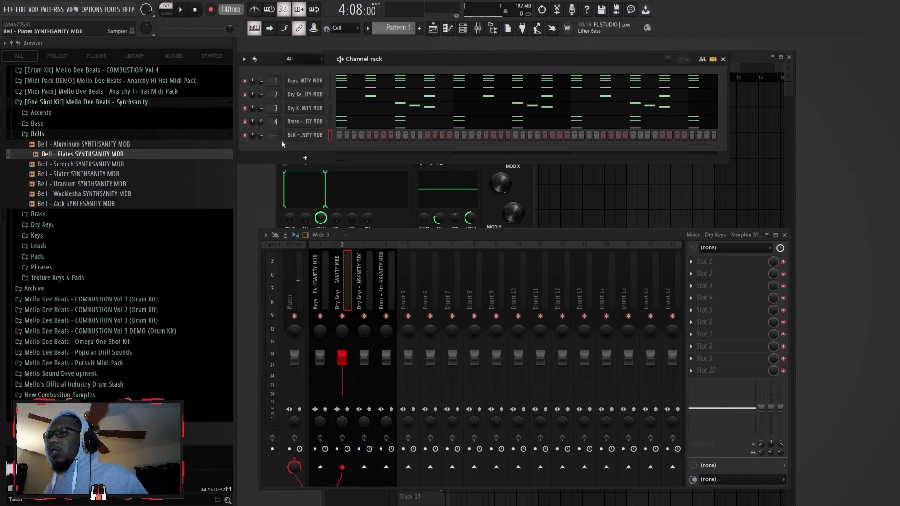
key("Left")
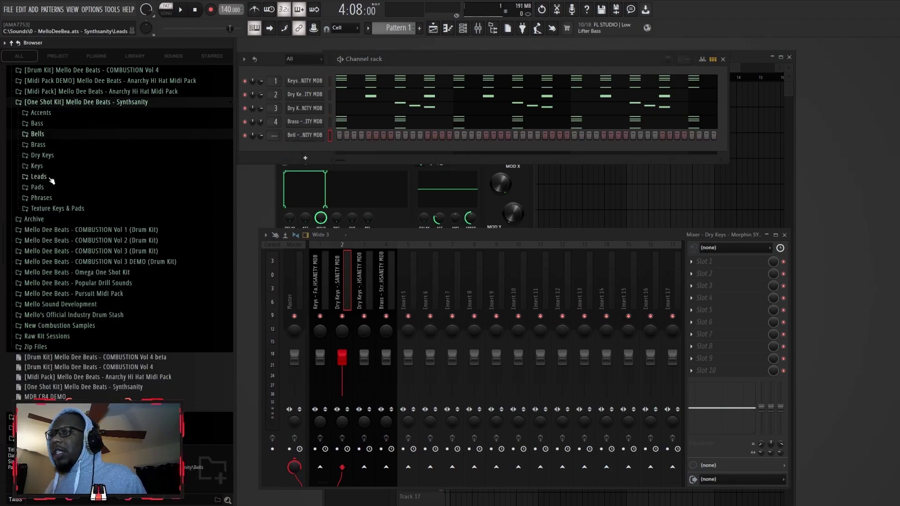
- Audition the Lead samples (Moisture, Scraper, Dull Saw, Mariah, Companion) and add Lead - Companion as a channel
left_click(49, 178)
left_click(64, 267)
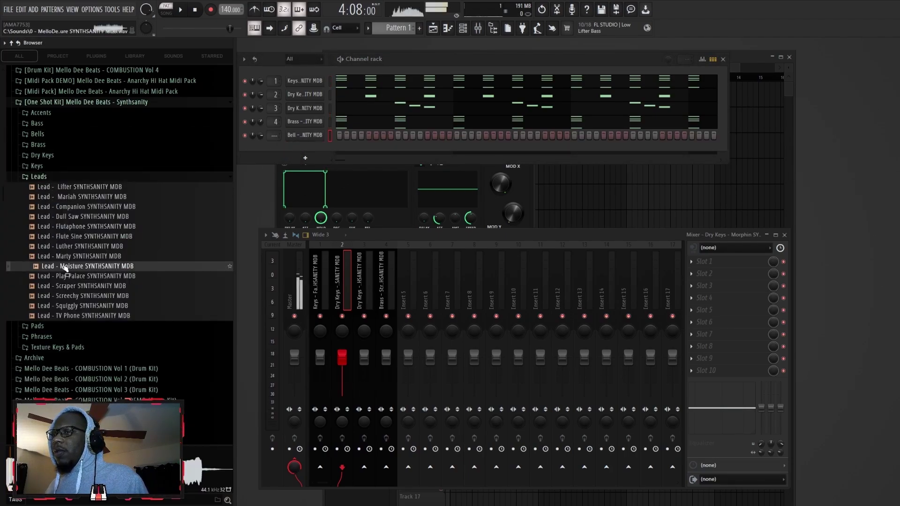
left_click(86, 286)
left_click(85, 276)
left_click(72, 237)
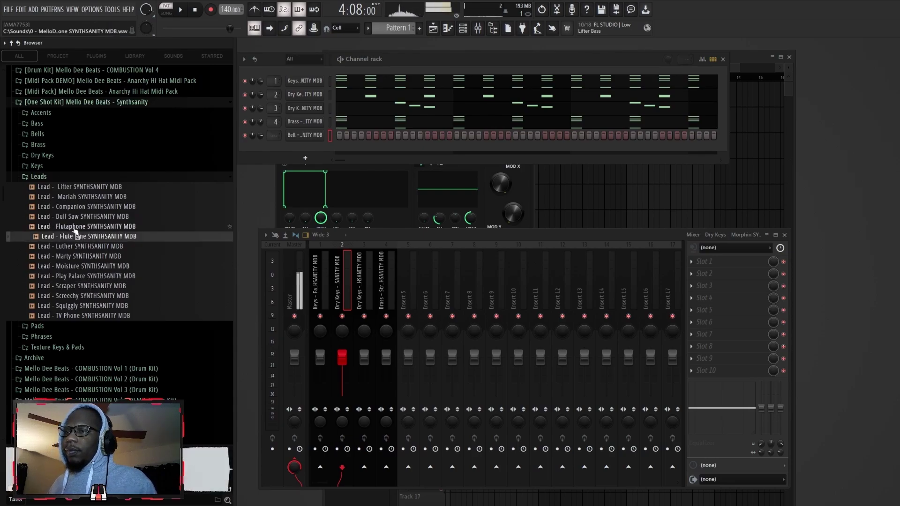
left_click(79, 217)
left_click(77, 197)
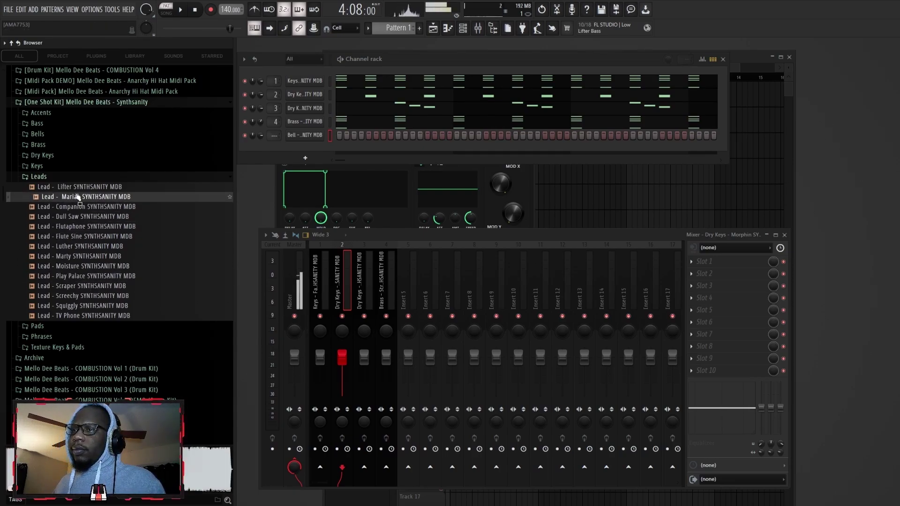
left_click(79, 207)
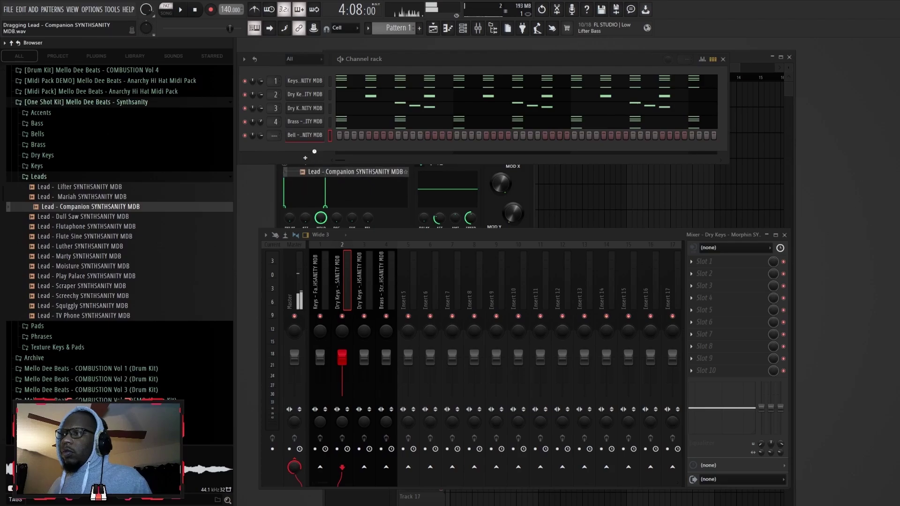
left_click_drag(320, 167, 316, 153)
- Replace the lead channel's sample with Lead - Squiggly and view Bell - Plates' envelope settings
left_click(62, 307)
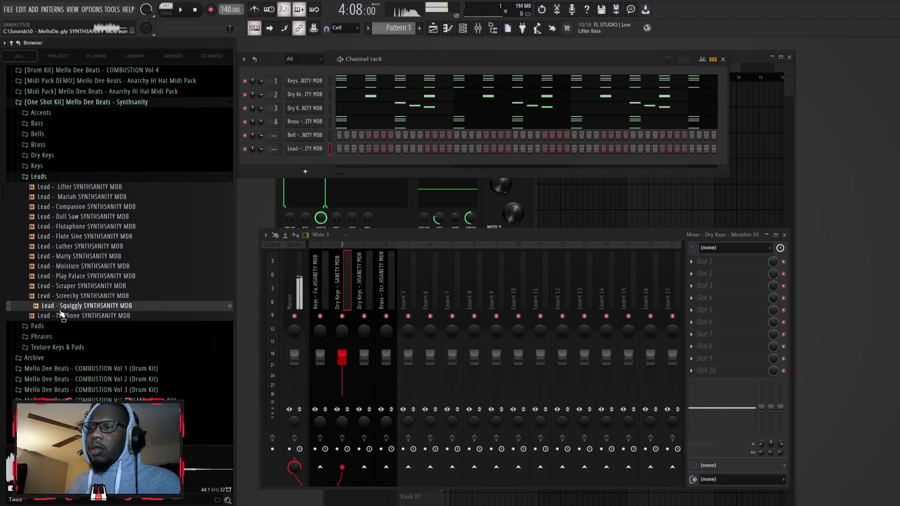
left_click_drag(72, 310, 294, 151)
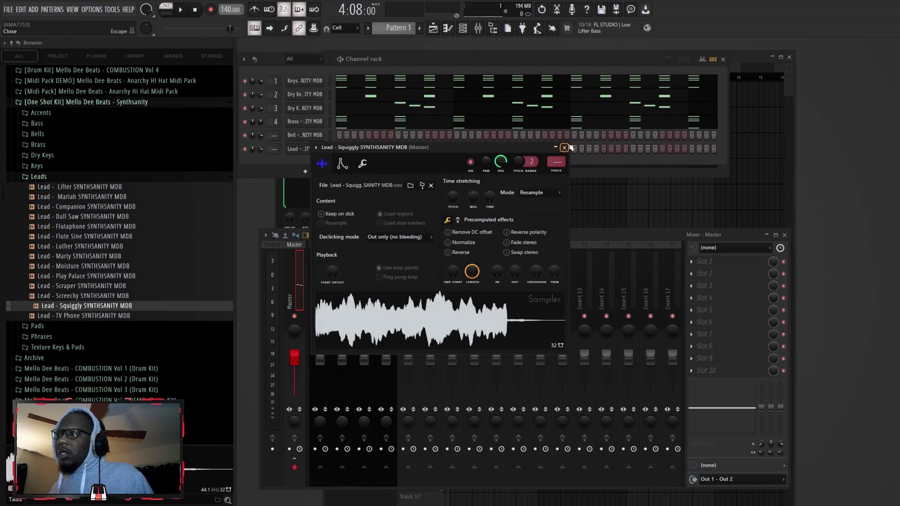
left_click(563, 148)
left_click(304, 134)
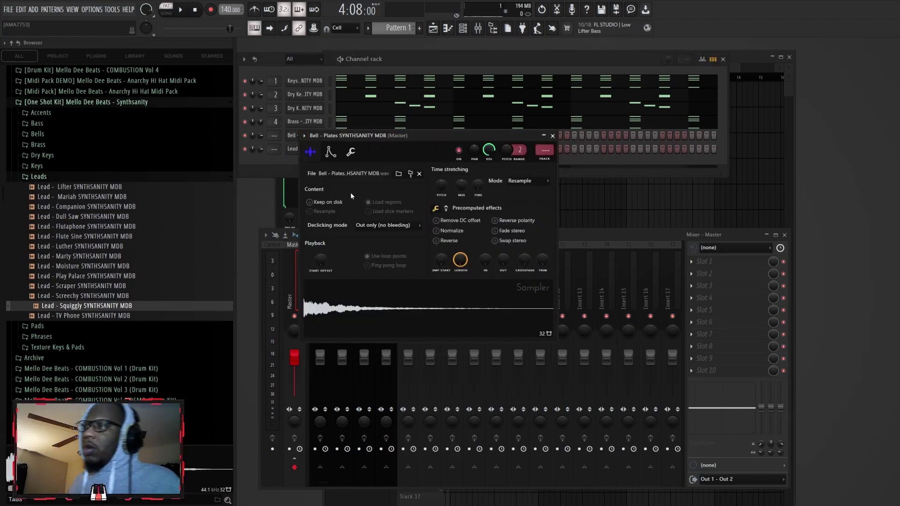
left_click(330, 152)
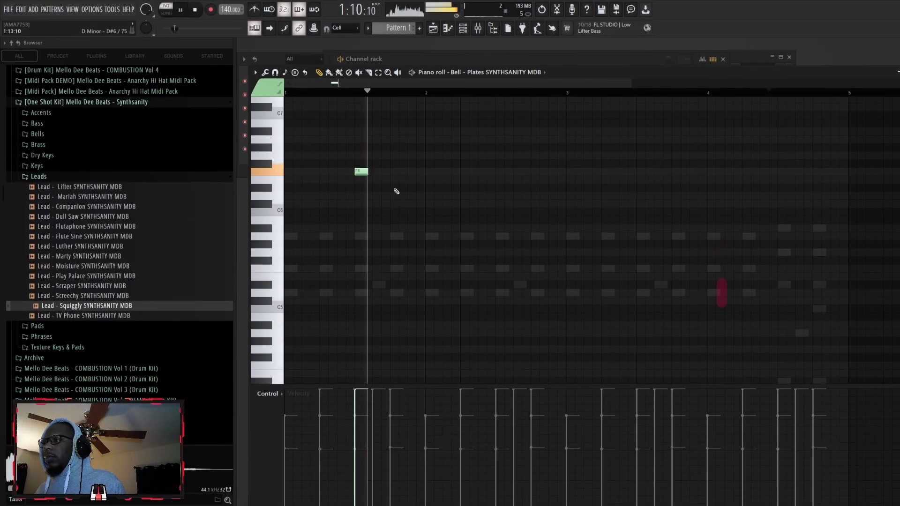
- Draw a rising four-note Bell - Plates phrase, then place a first Lead - Squiggly note
key("space")
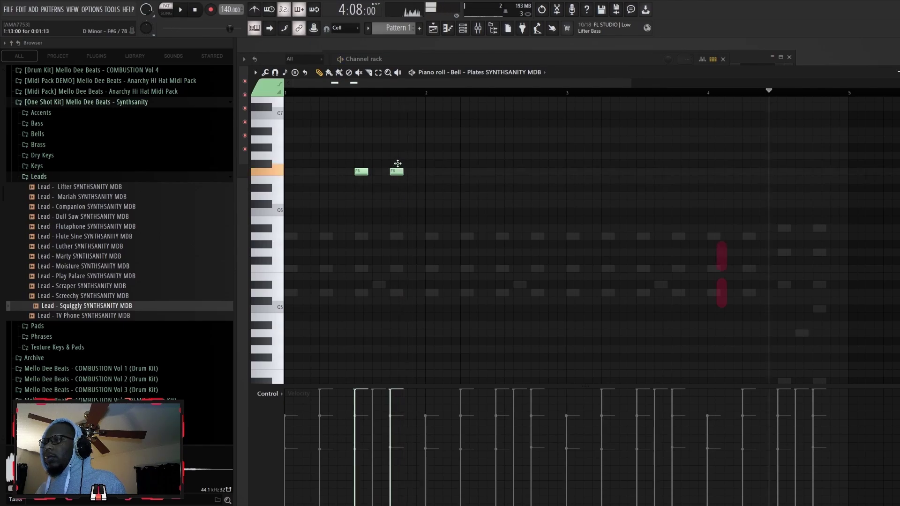
key("space")
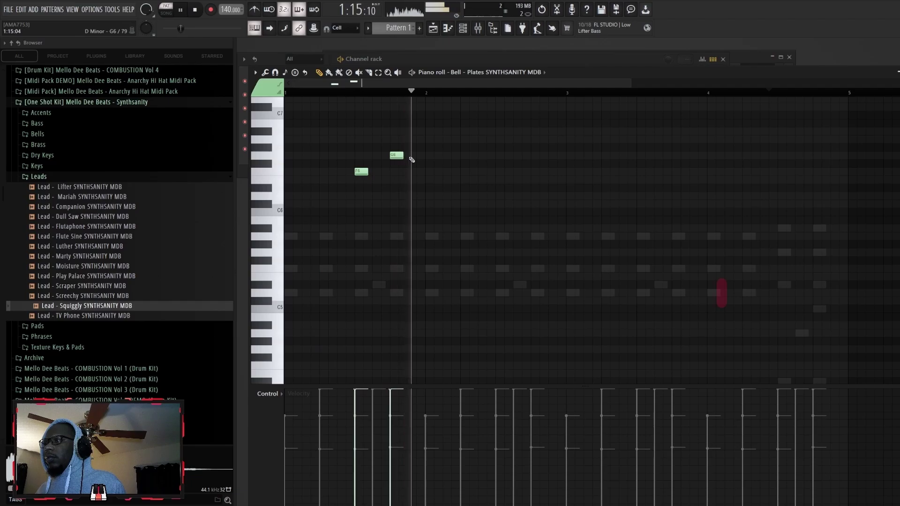
key("space")
key("space")
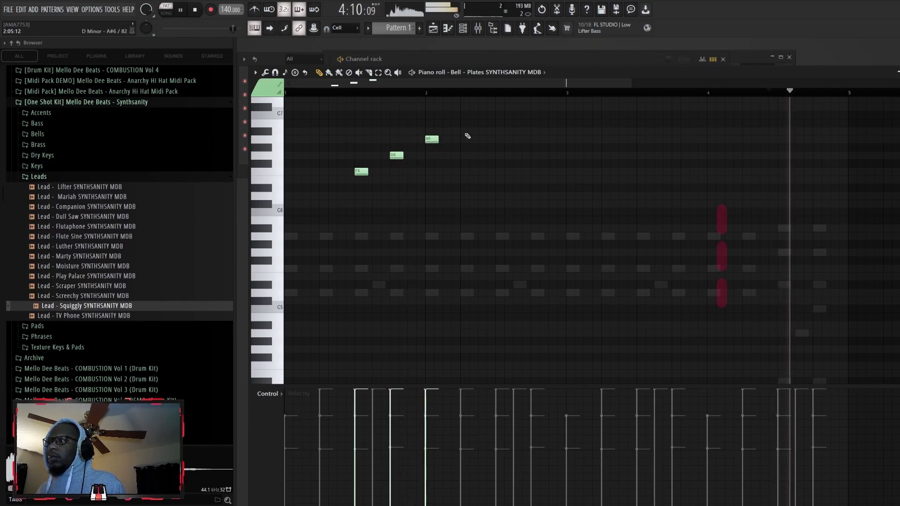
left_click(410, 131)
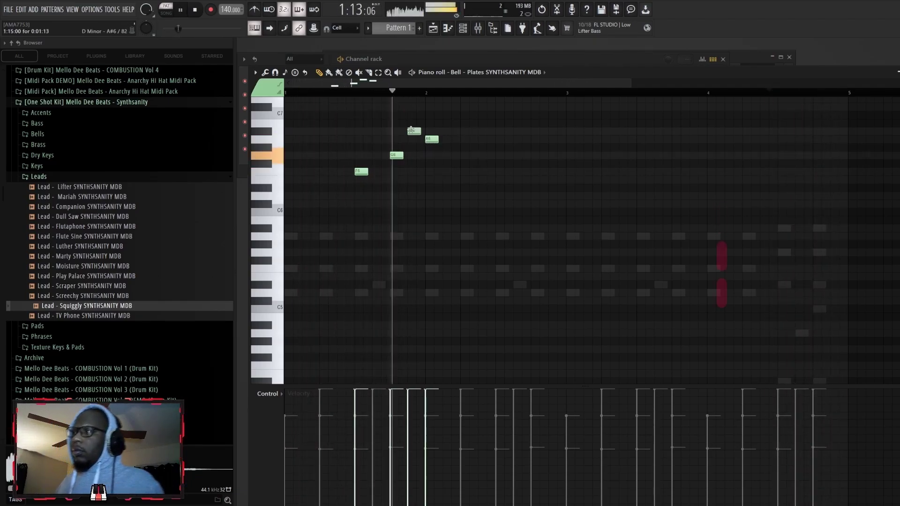
key("space")
key("Down")
left_click(462, 173)
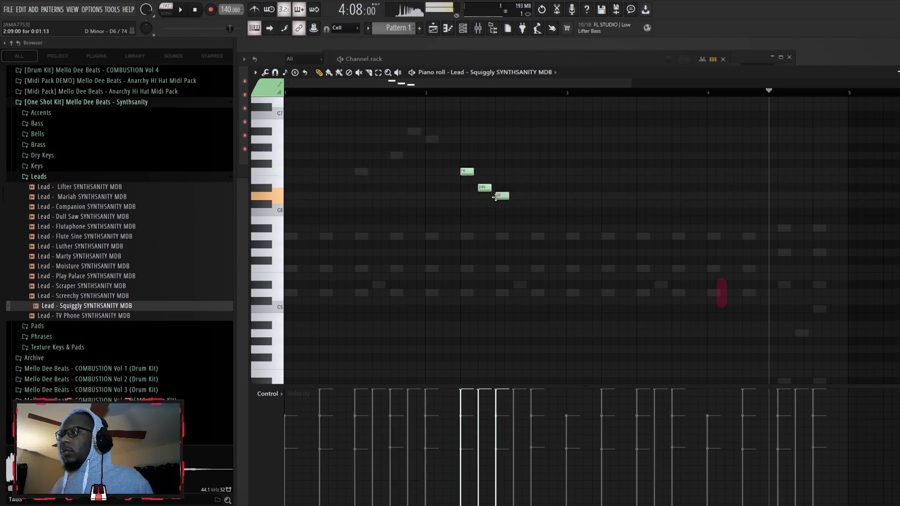
- Lengthen the third Squiggly note and paste the three-note phrase into a later bar
key("space")
left_click_drag(508, 195, 555, 197)
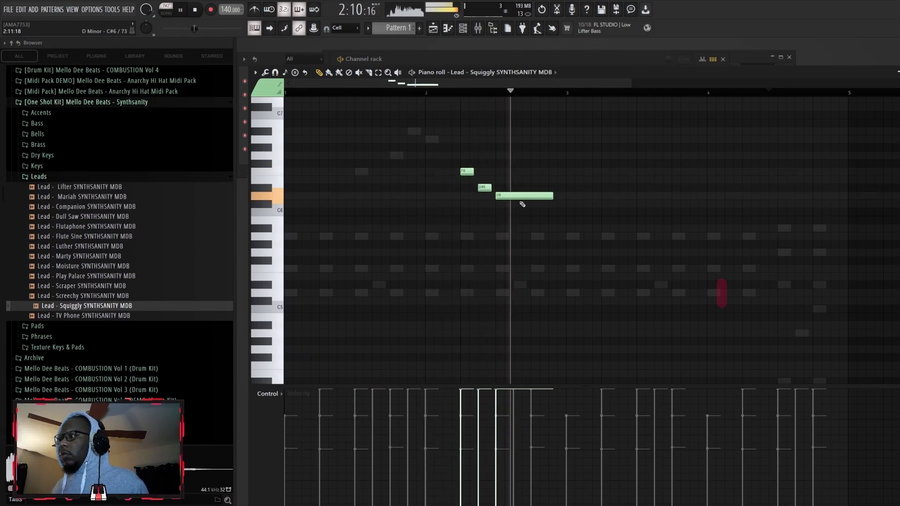
key("space")
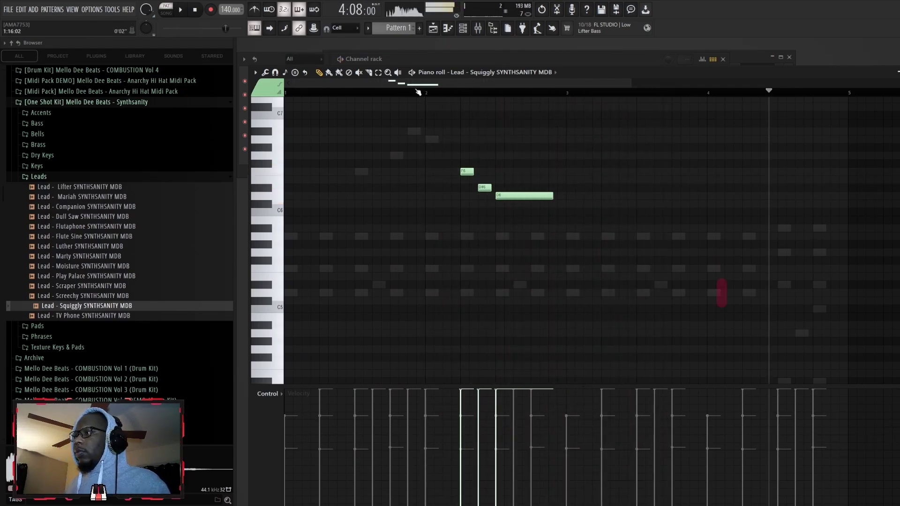
key("ctrl+c")
mouse_move(421, 91)
left_mouse_down()
mouse_move(628, 112)
mouse_move(427, 85)
left_mouse_up()
key("ctrl+v")
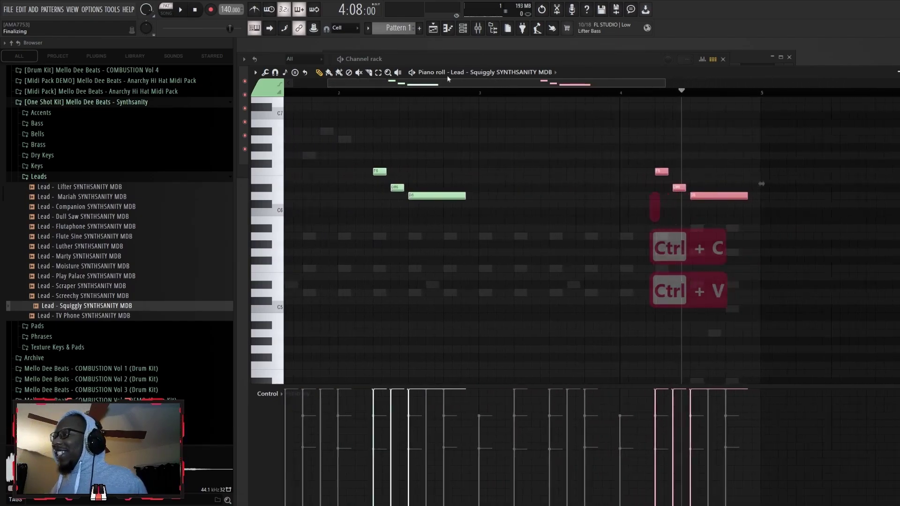
left_click(371, 92)
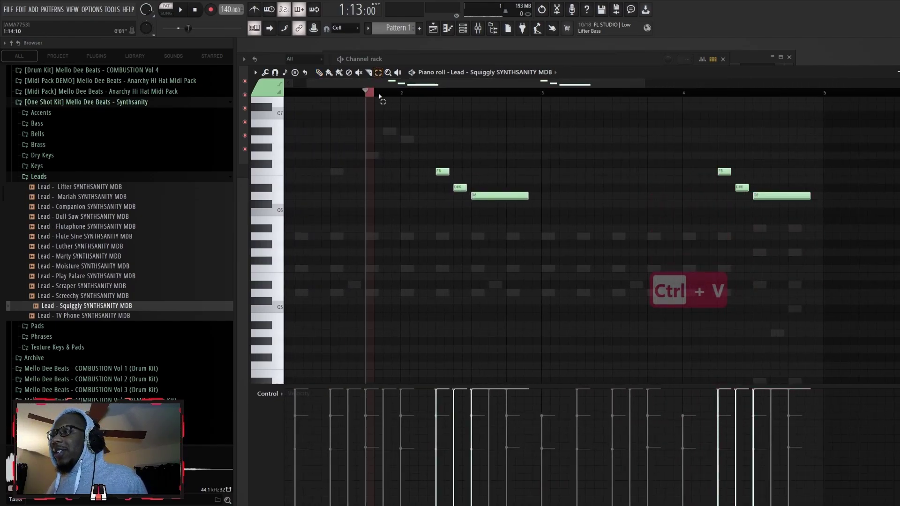
- Close the Squiggly notes and bring up Bell - Plates' notes with playback
left_click(898, 72)
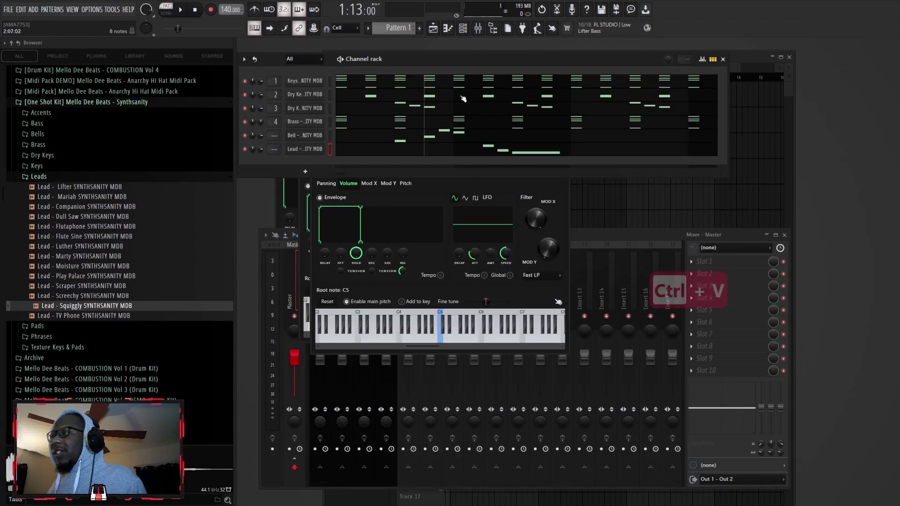
left_click(329, 139)
key("space")
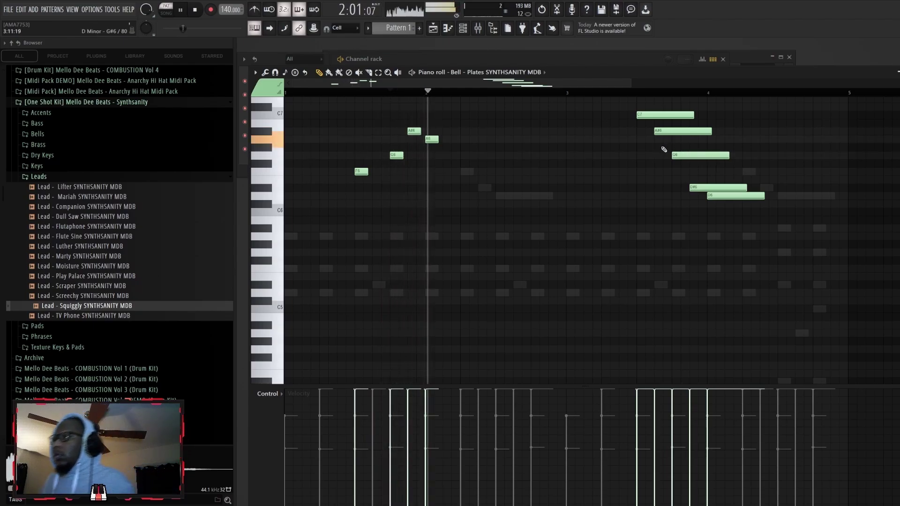
- Raise the long note in Lead - Squiggly's second phrase and play it back
key("F6")
left_click(569, 163)
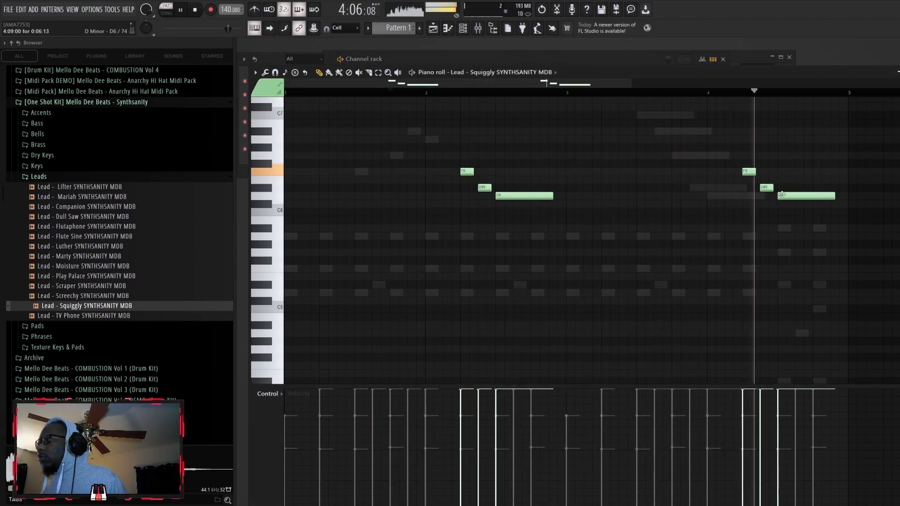
left_click_drag(780, 195, 784, 185)
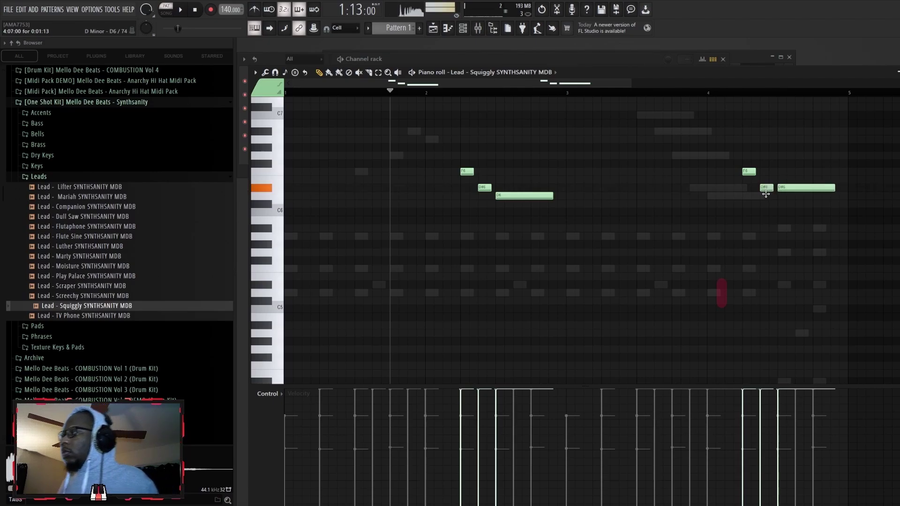
key("space")
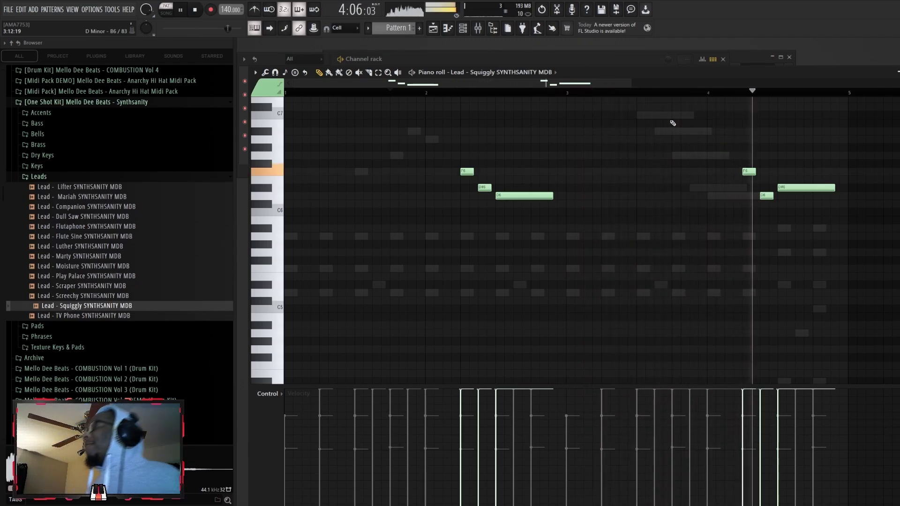
key("space")
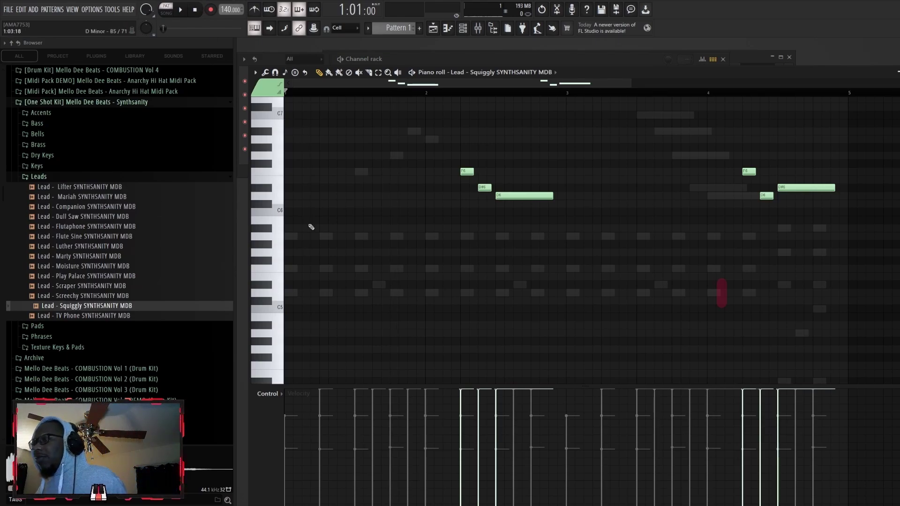
- Add a short low note at the pattern start and remove the stray short notes
left_click(291, 237)
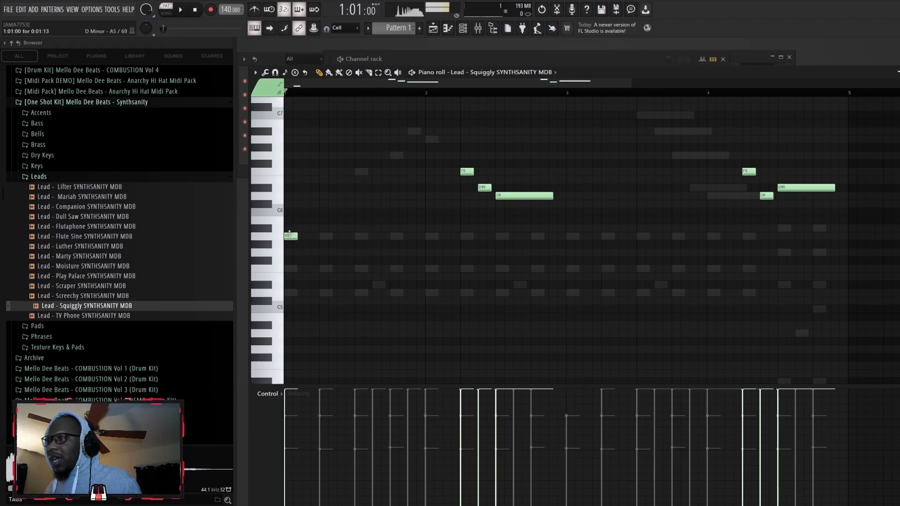
right_click(361, 238)
right_click(290, 237)
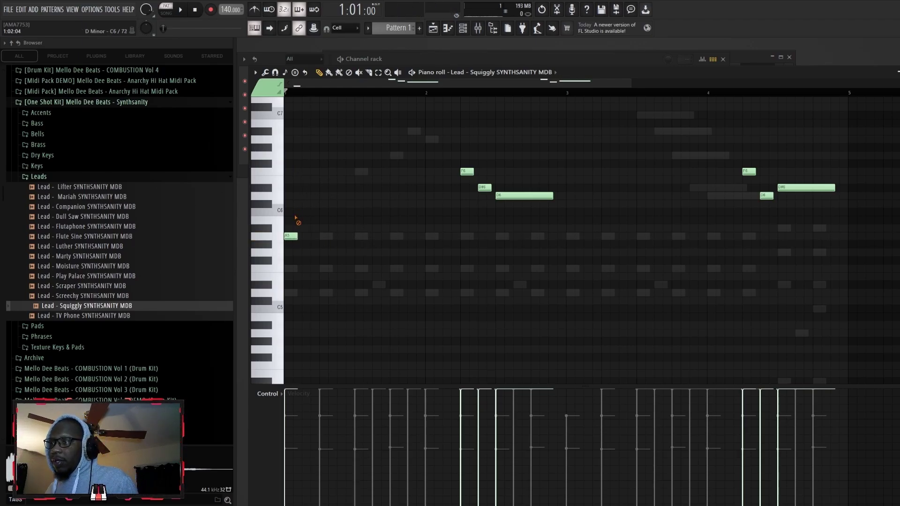
- View the Brass - Straws and Dry Keys - Morphin note patterns from the channel list
left_click(245, 76)
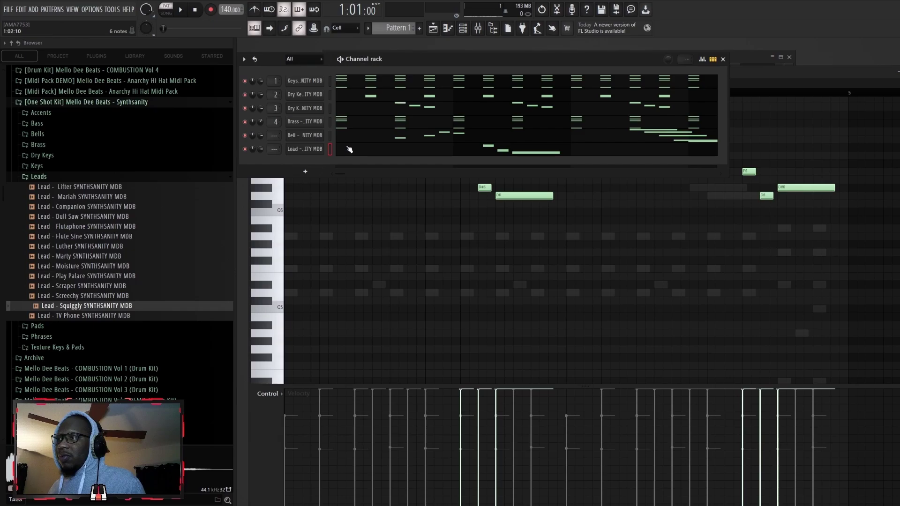
left_click(357, 125)
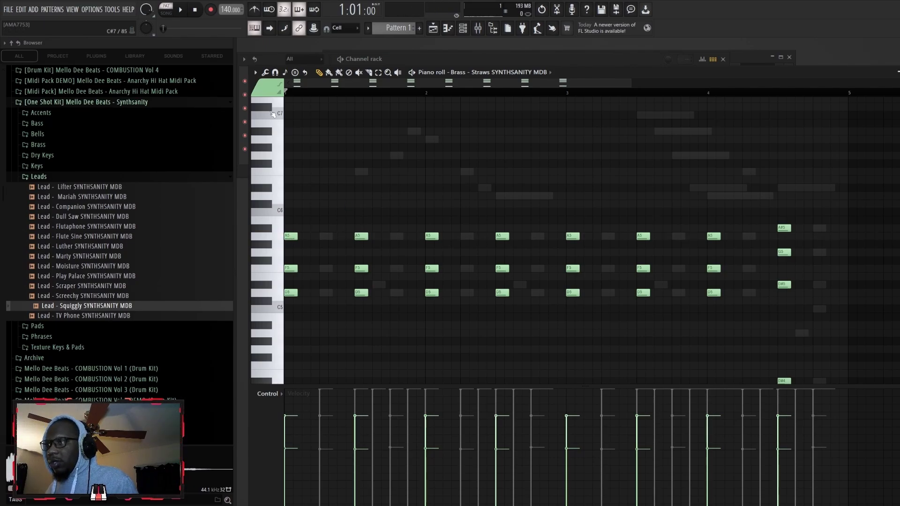
left_click(269, 58)
left_click(360, 100)
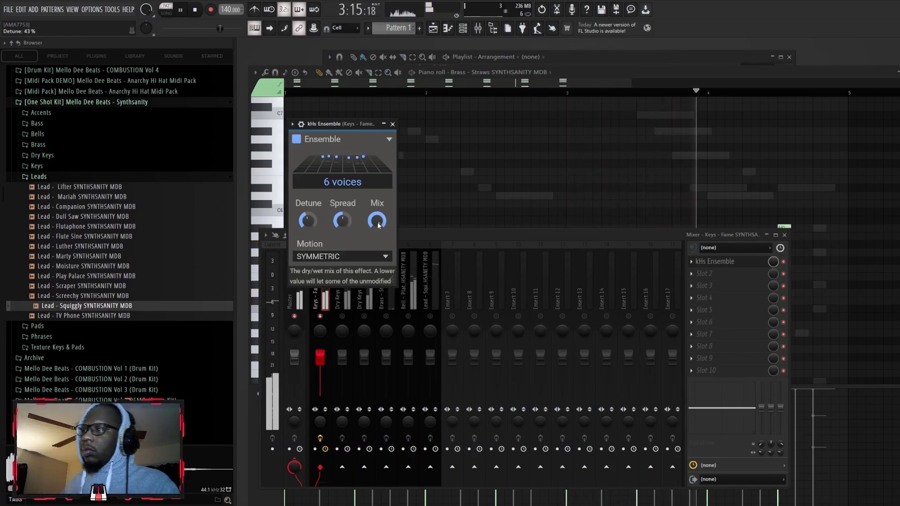
- Lower the Keys ensemble mix to 35%, then cut Dry Keys reverb mix to 15% and decay to 0.36 s
left_click_drag(377, 220, 376, 239)
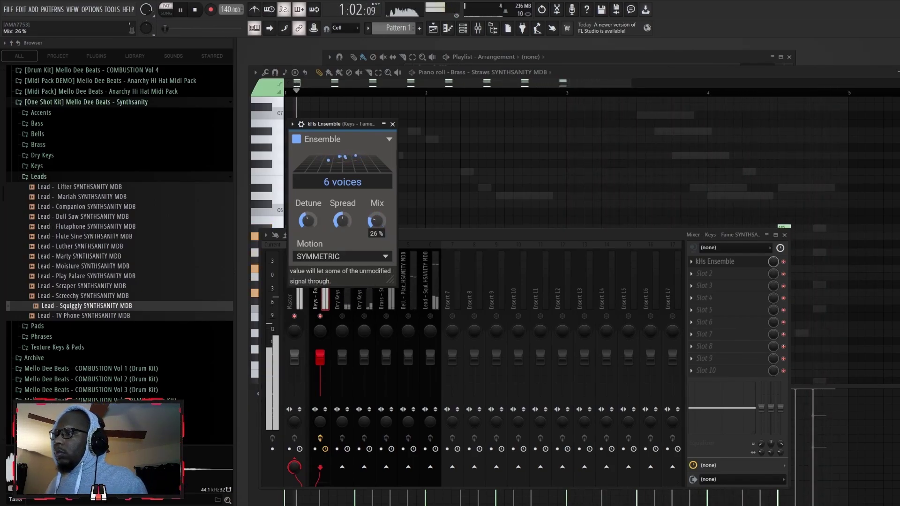
left_click(393, 123)
left_click(342, 299)
left_click_drag(341, 223, 341, 311)
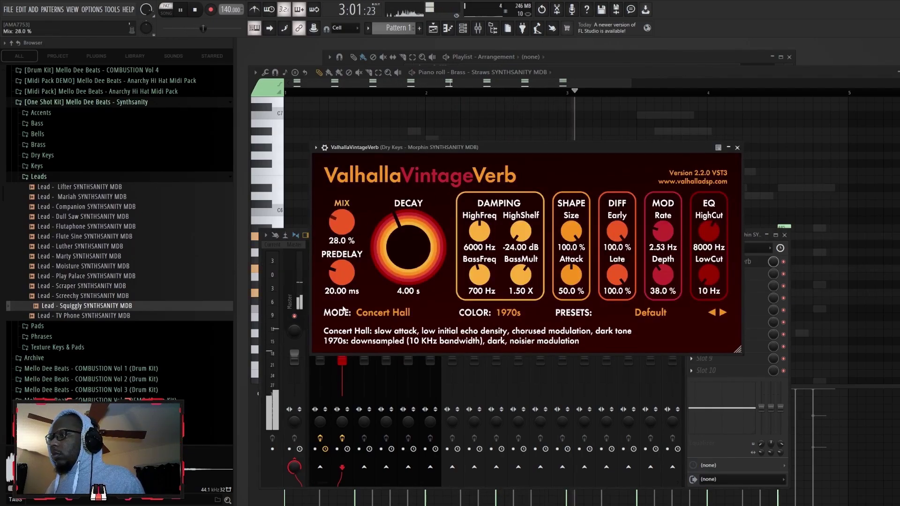
left_click_drag(342, 224, 339, 241)
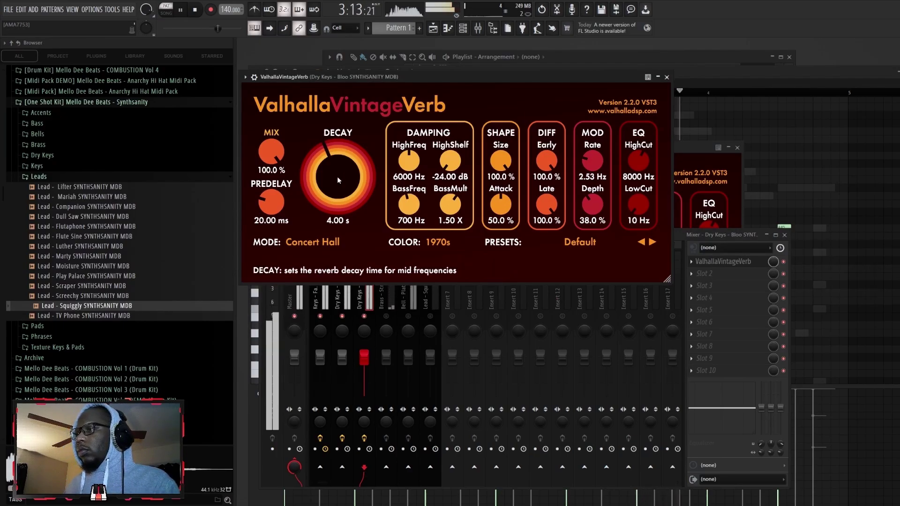
left_click_drag(318, 165, 317, 180)
- Set the Dry Keys reverb to Sanctuary mode with 1980s colour and about 25% mix
left_click(313, 242)
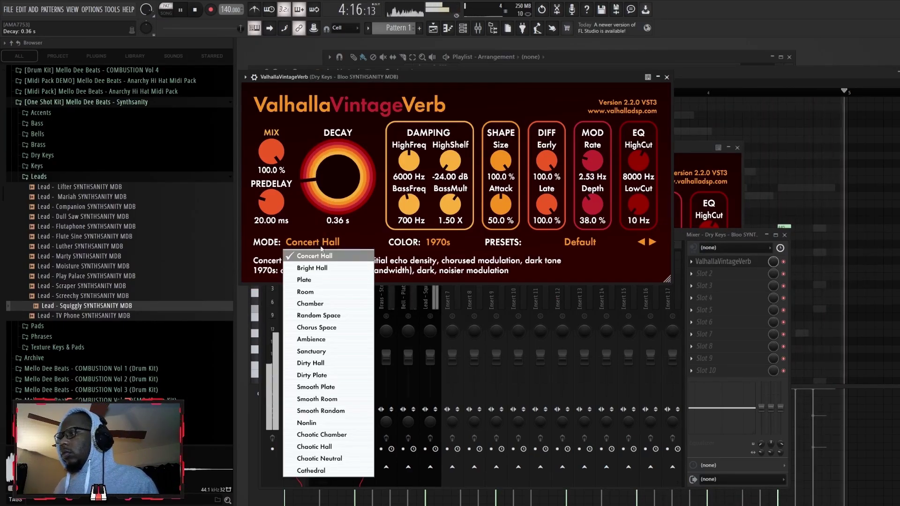
left_click(316, 361)
left_click(439, 242)
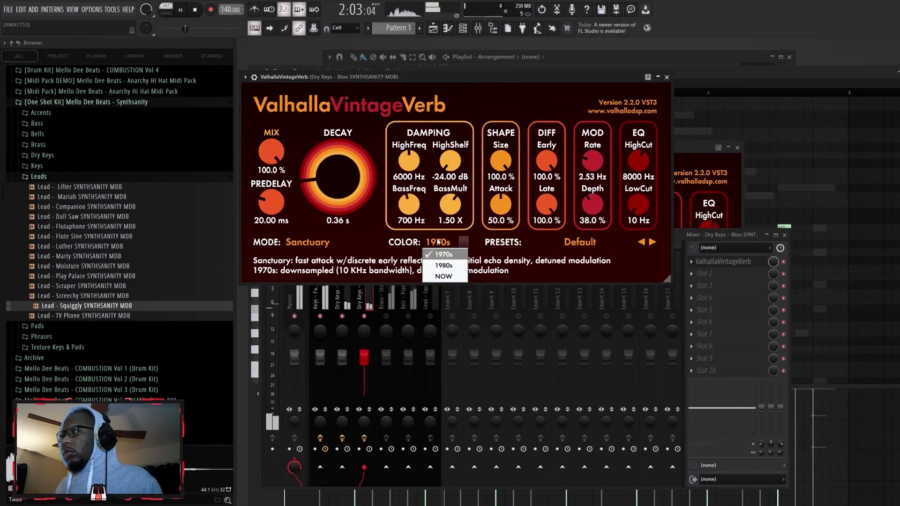
left_click(447, 266)
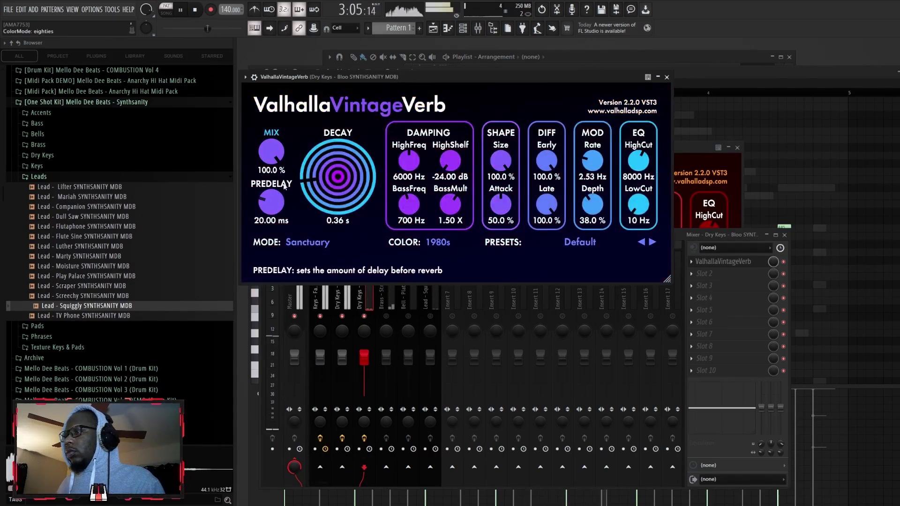
left_click_drag(271, 151, 258, 213)
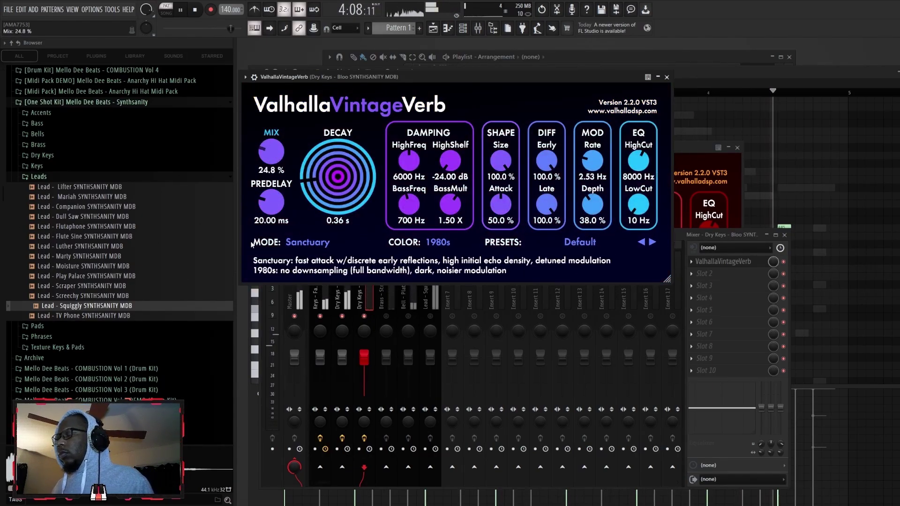
left_click_drag(251, 244, 251, 238)
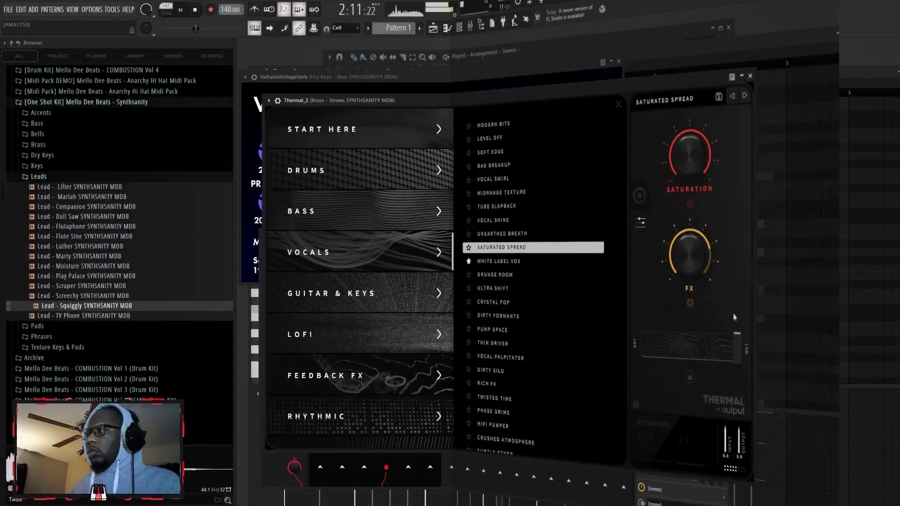
- Set the Brass Thermal Dry/Wet to 42% and shorten the Squiggly lead reverb decay to 2.86 s
left_click_drag(748, 332, 740, 330)
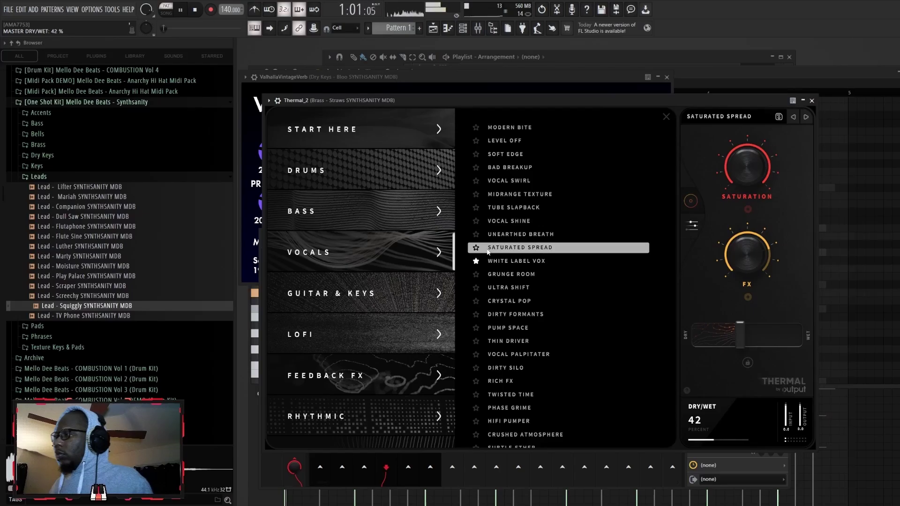
left_click(812, 100)
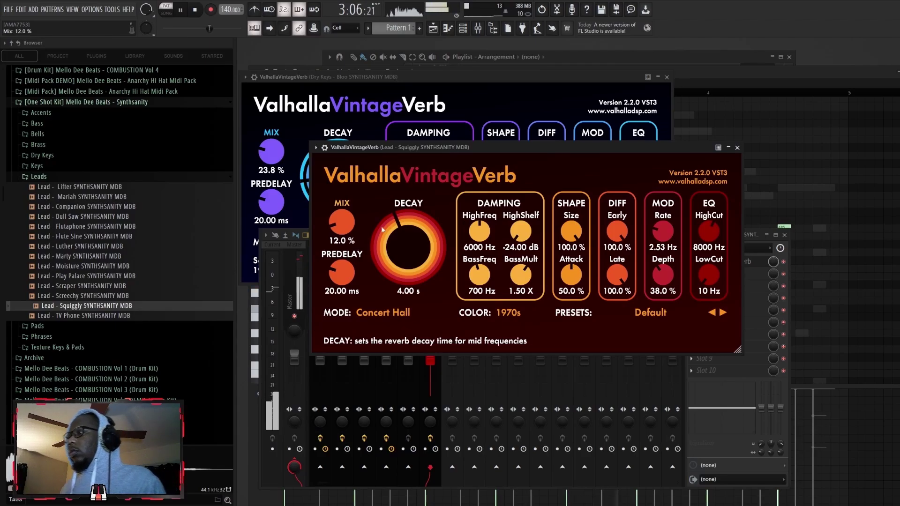
left_click_drag(393, 239, 342, 231)
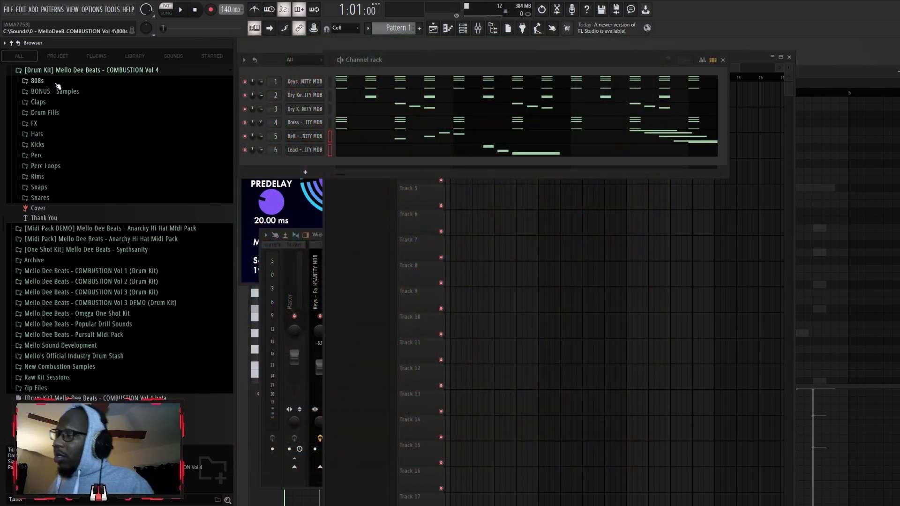
- Load MDB_CB4 Delay 808 2 from the 808s folder as a channel and add 808 notes
left_click(57, 82)
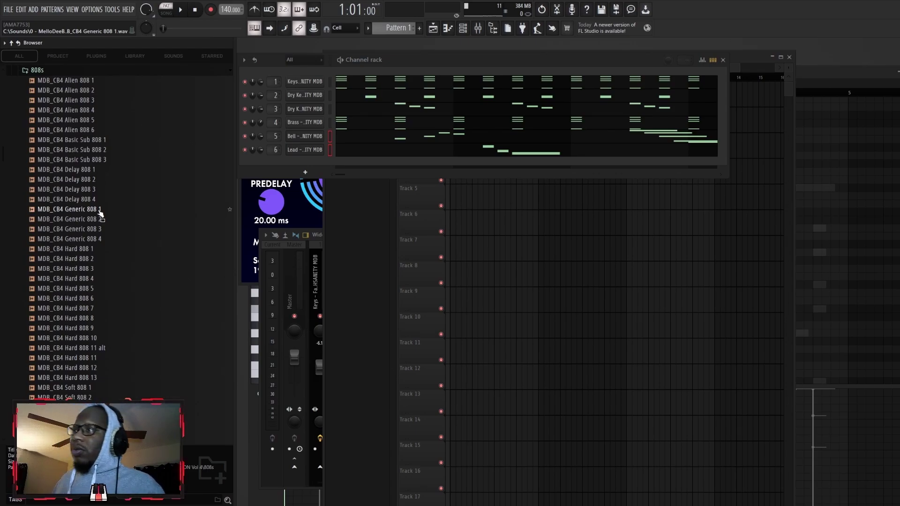
left_click_drag(92, 191, 352, 298)
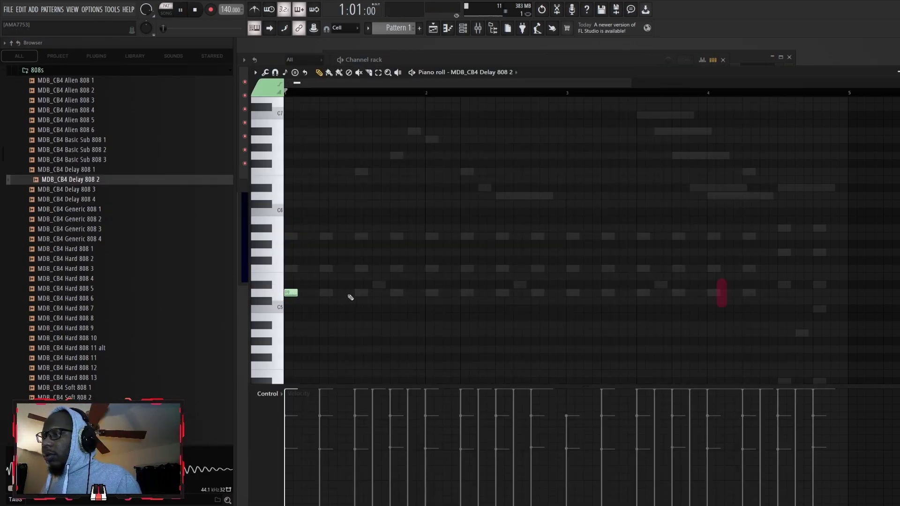
key("space")
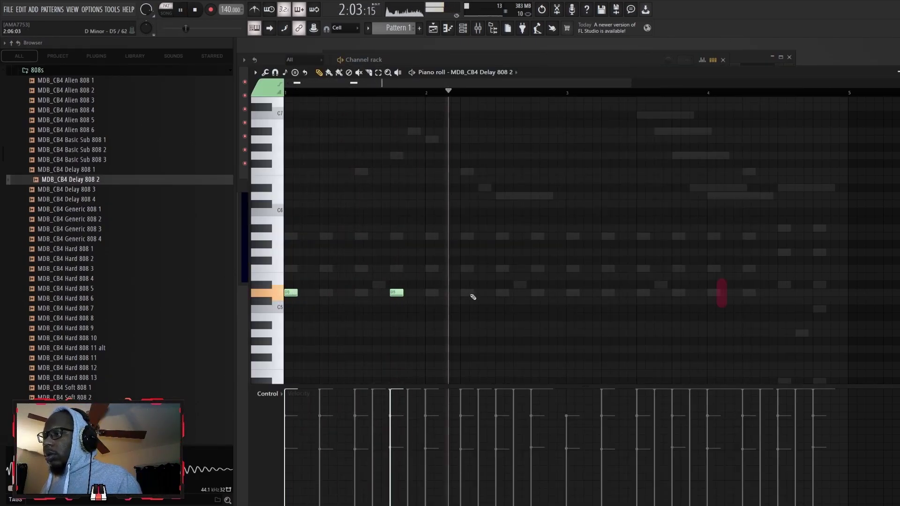
left_click(467, 293)
key("space")
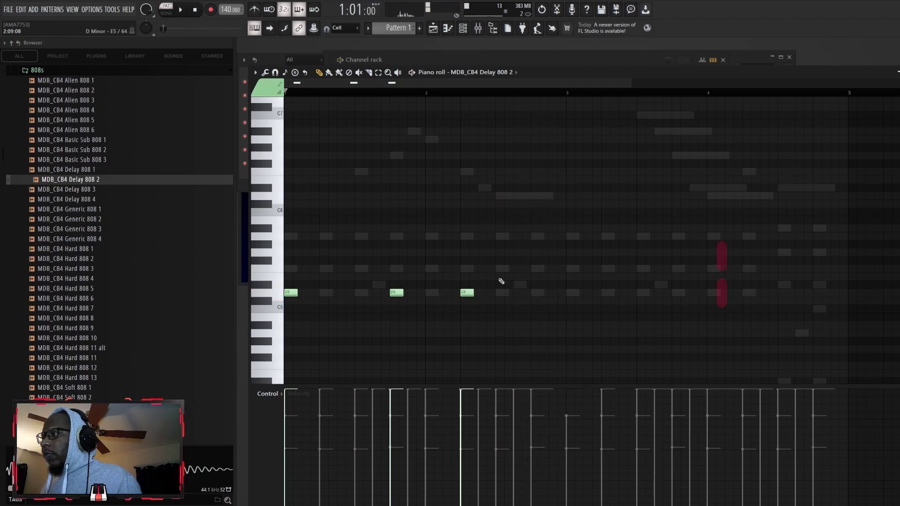
- Copy the 808 notes and paste them to repeat the six-note bass line
left_click(280, 60)
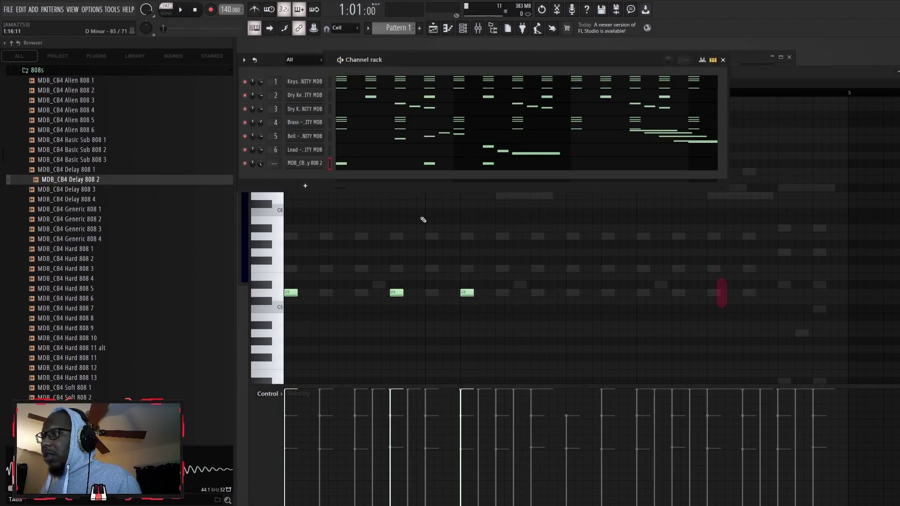
left_click(422, 219)
key("ctrl+c")
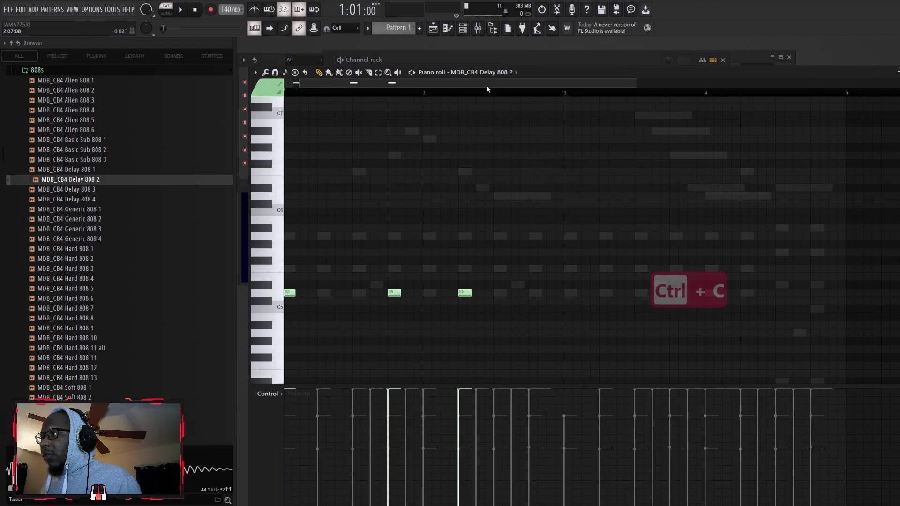
key("space")
left_click_drag(487, 85, 594, 88)
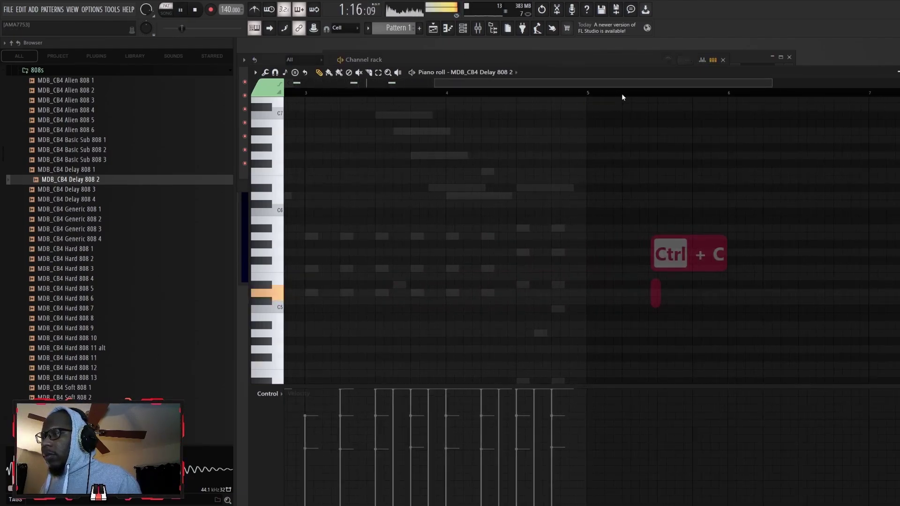
key("ctrl+v")
scroll(495, 88, "down", 3)
scroll(397, 79, "up", 3)
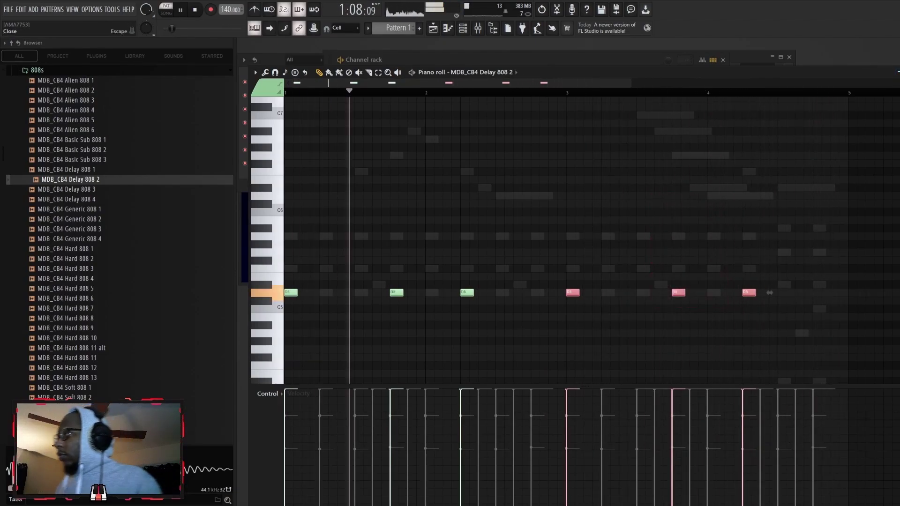
key("F7")
key("space")
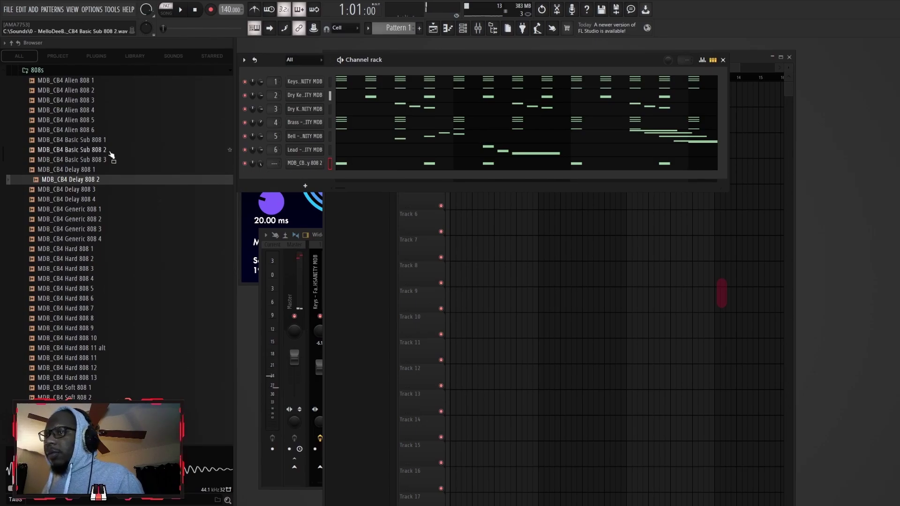
key("space")
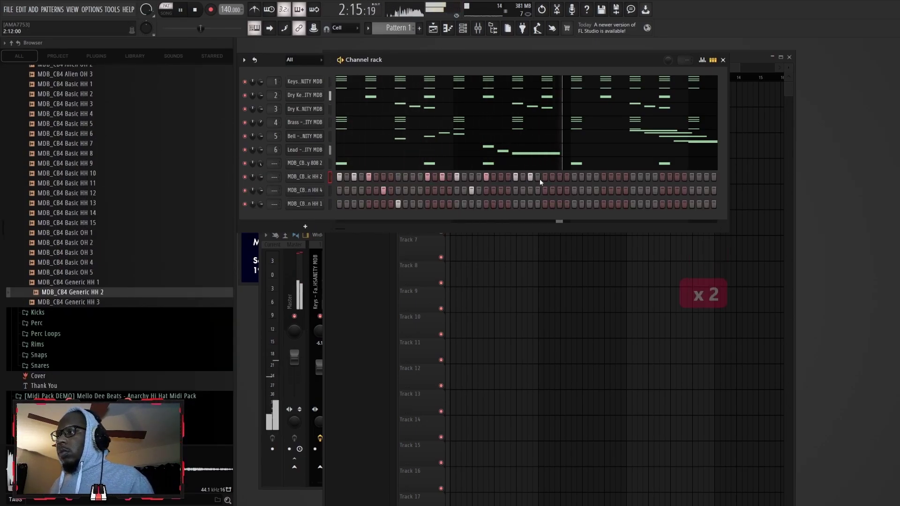
key("space")
key("space")
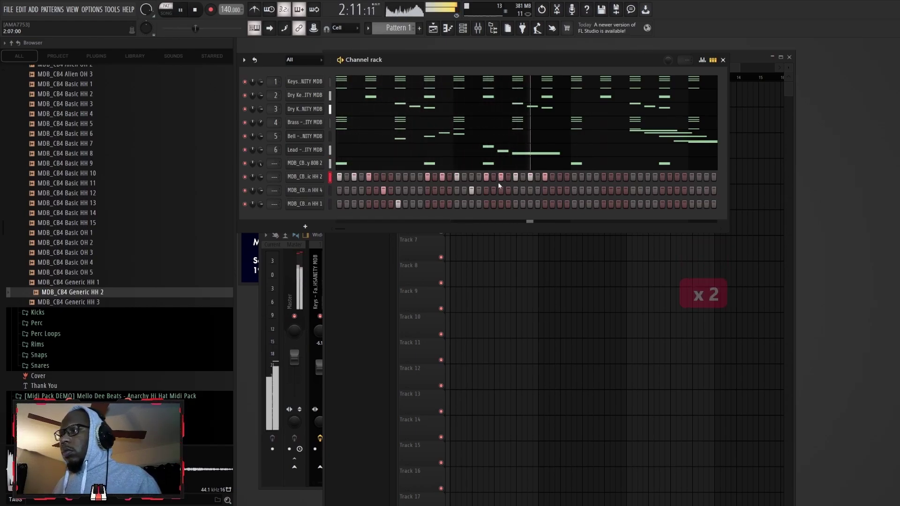
key("space")
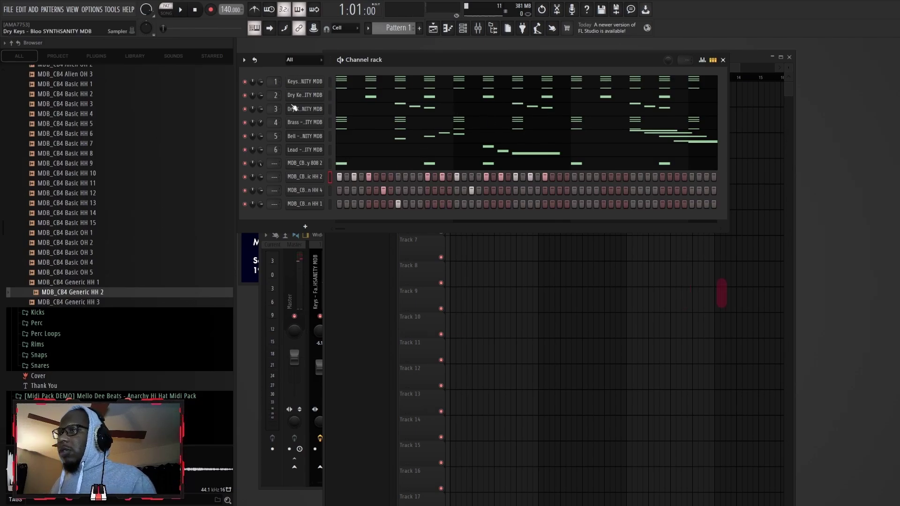
- Add a Thick Snare 4 hit in bars two, three and four of Pattern 13
left_click(53, 10)
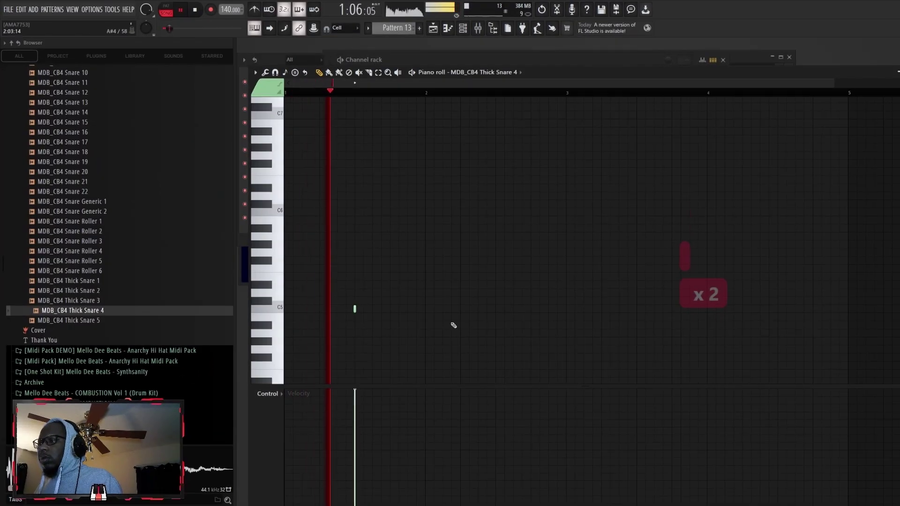
left_click(501, 308)
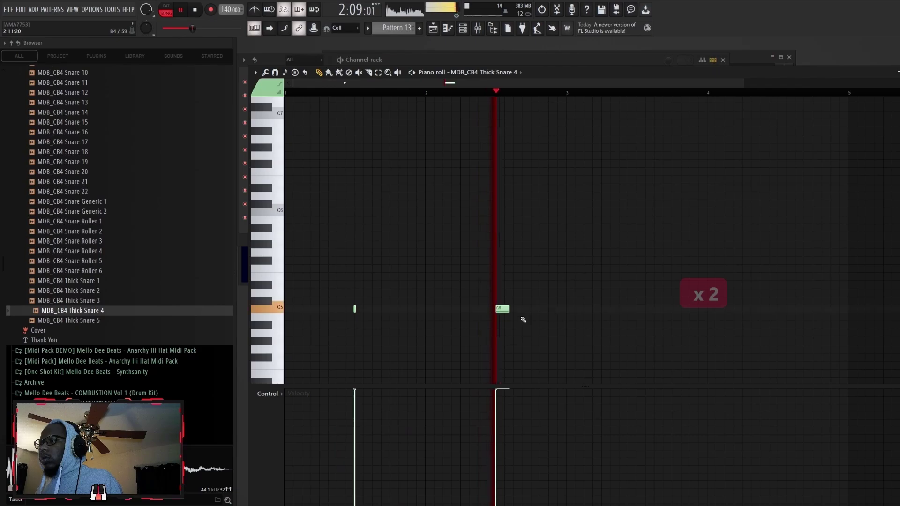
left_click(641, 309)
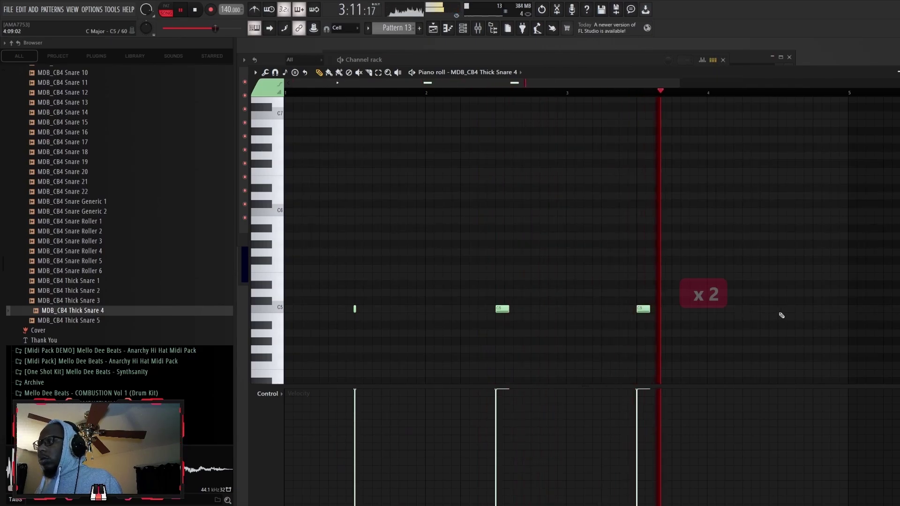
left_click(783, 309)
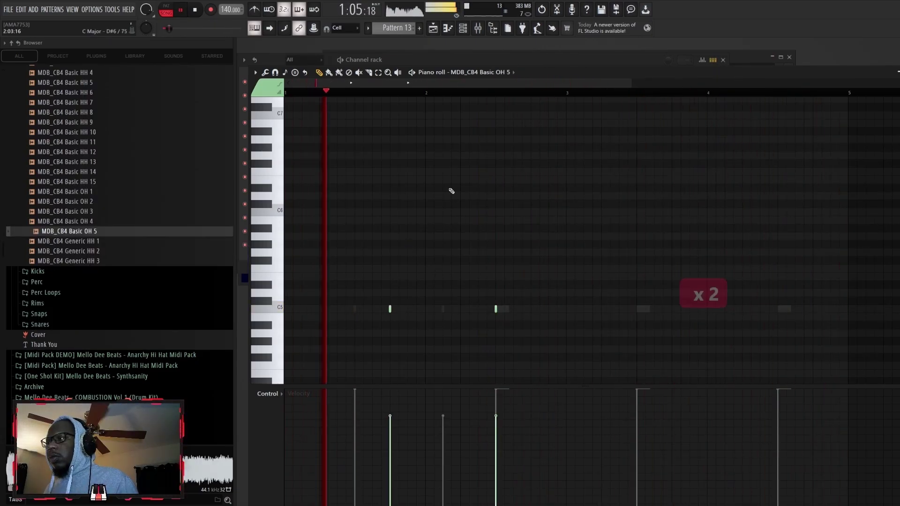
- Copy the open hat notes along the bars, nudge a roller snare note, and set Snap to none
key("ctrl+c")
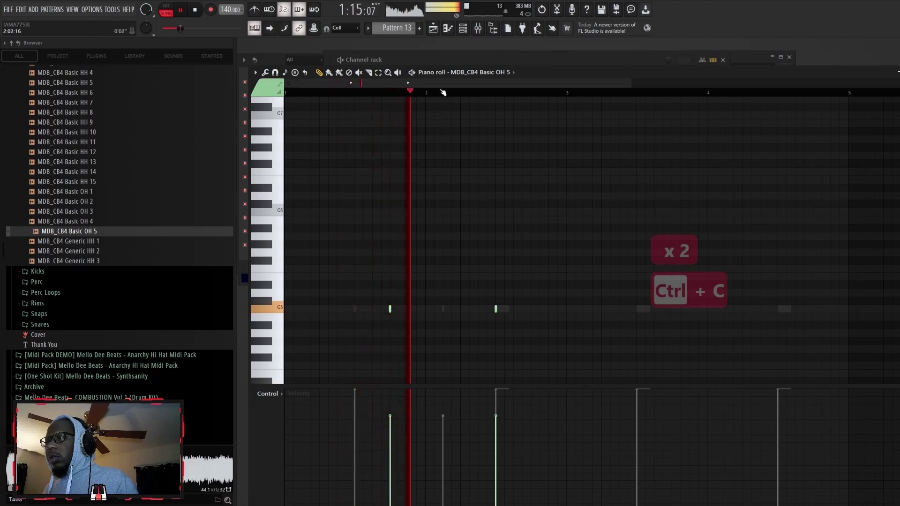
scroll(495, 99, "right", 2)
key("ctrl+v")
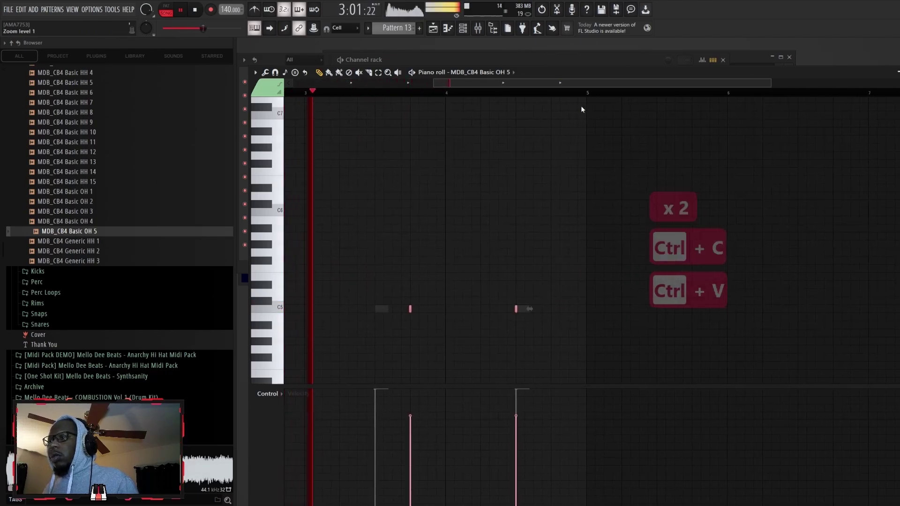
scroll(437, 120, "left", 2)
left_click(422, 161)
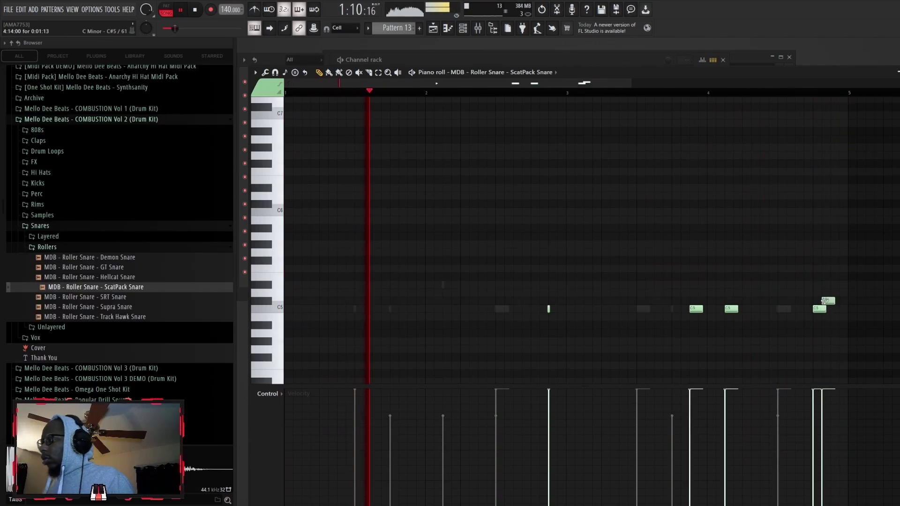
left_click_drag(828, 310, 836, 310)
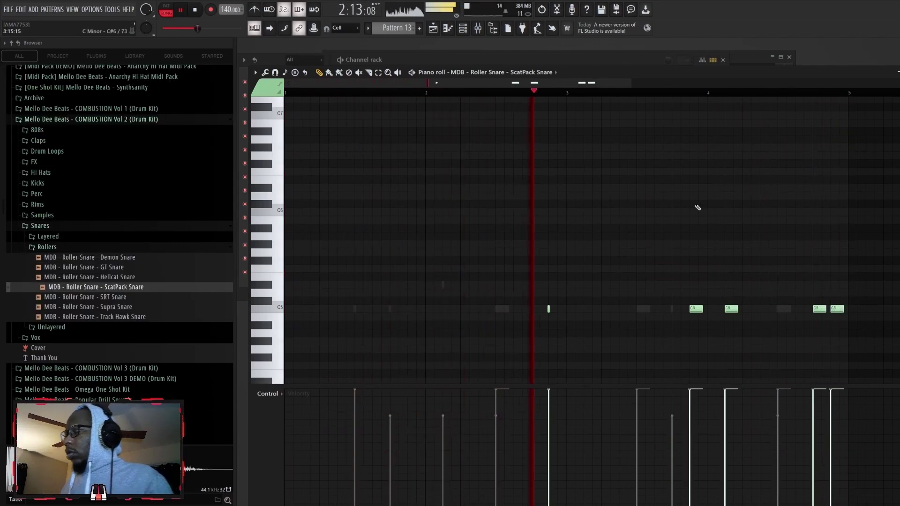
left_click(338, 27)
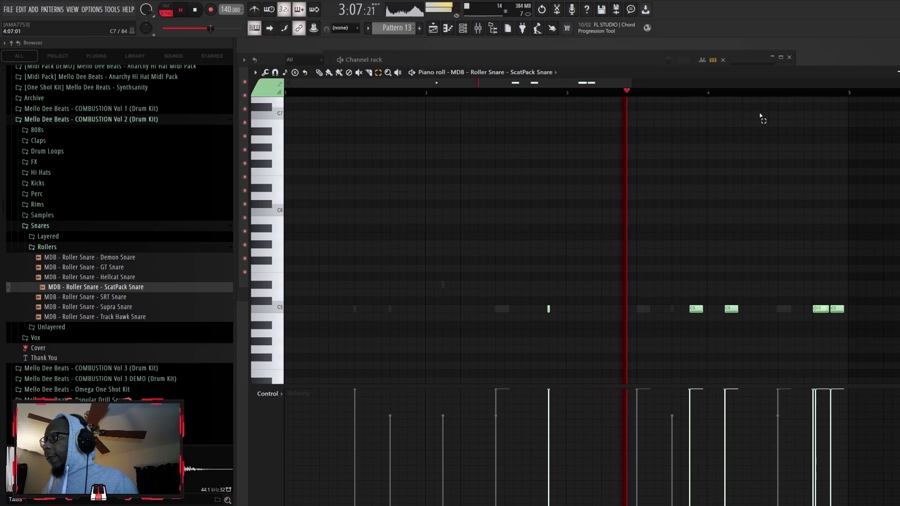
- Audition the Keys pattern and copy its low D4 row of notes
key("F7")
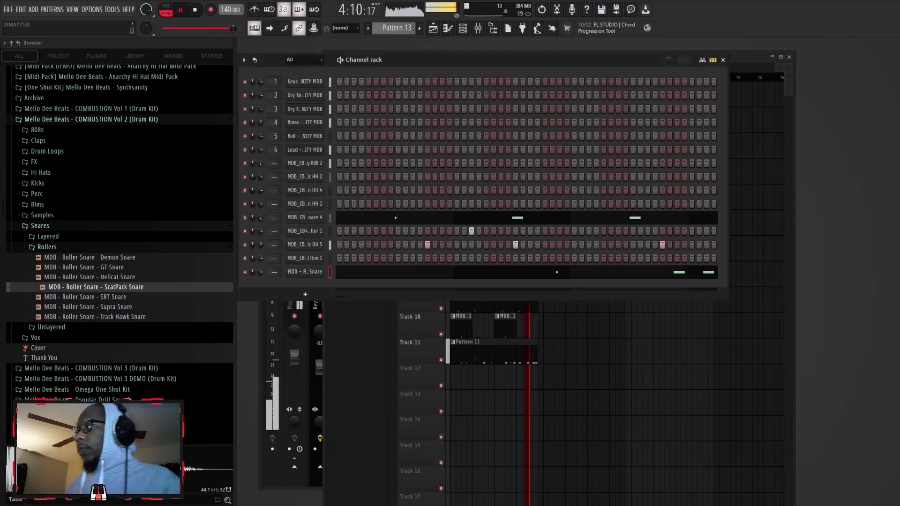
key("space")
key("F5")
key("F7")
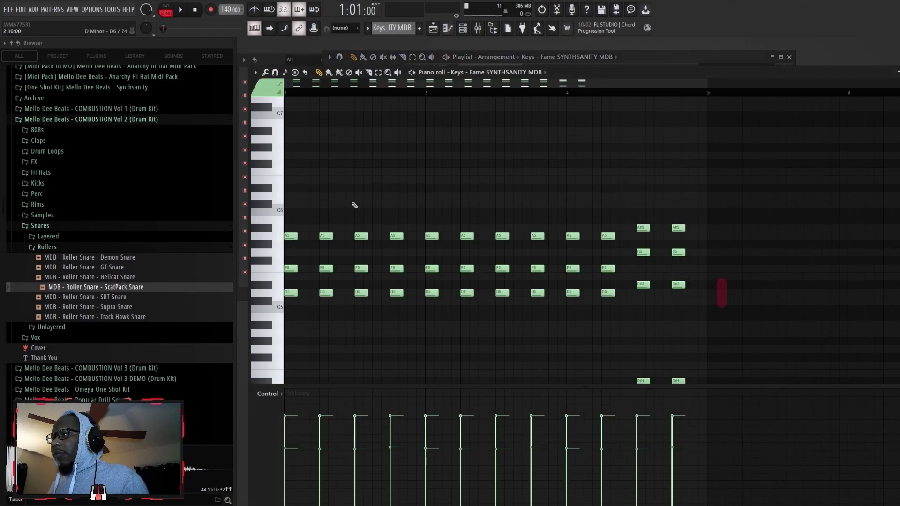
scroll(320, 243, "down", 2)
scroll(320, 243, "down", 2)
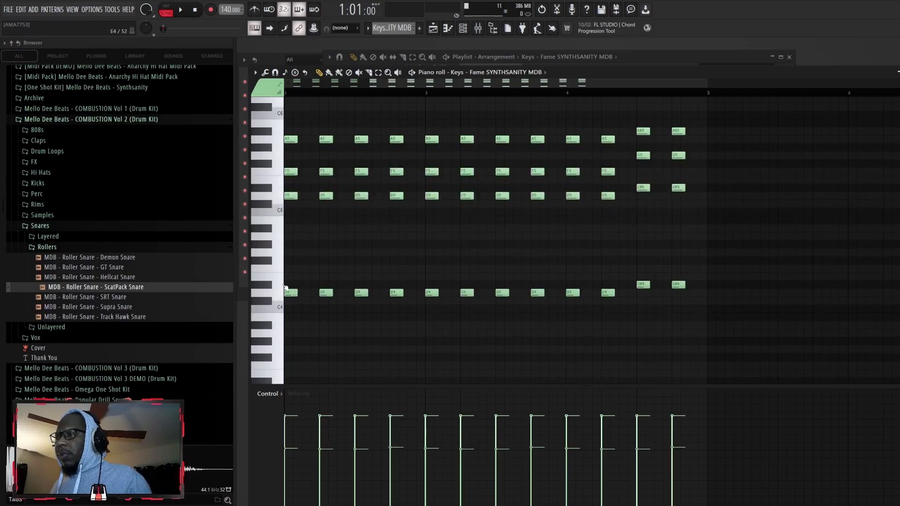
key("space")
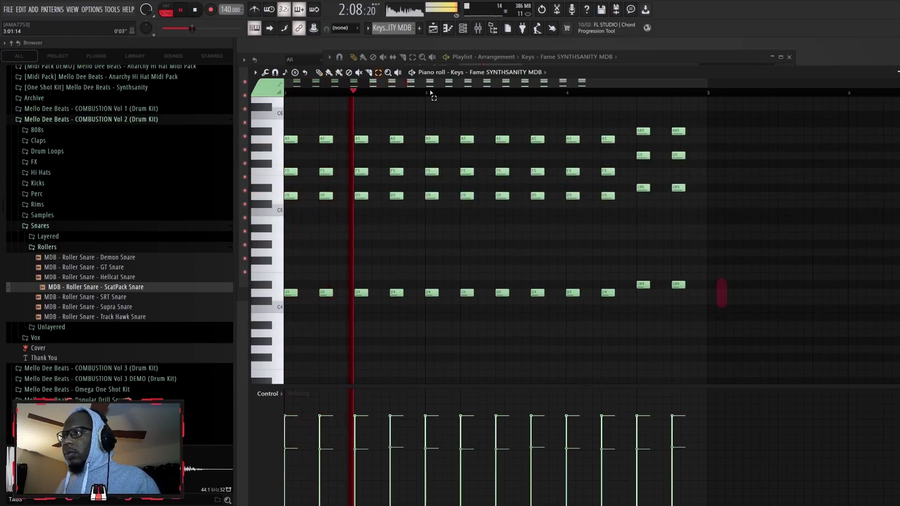
key("space")
left_click_drag(672, 304, 150, 238)
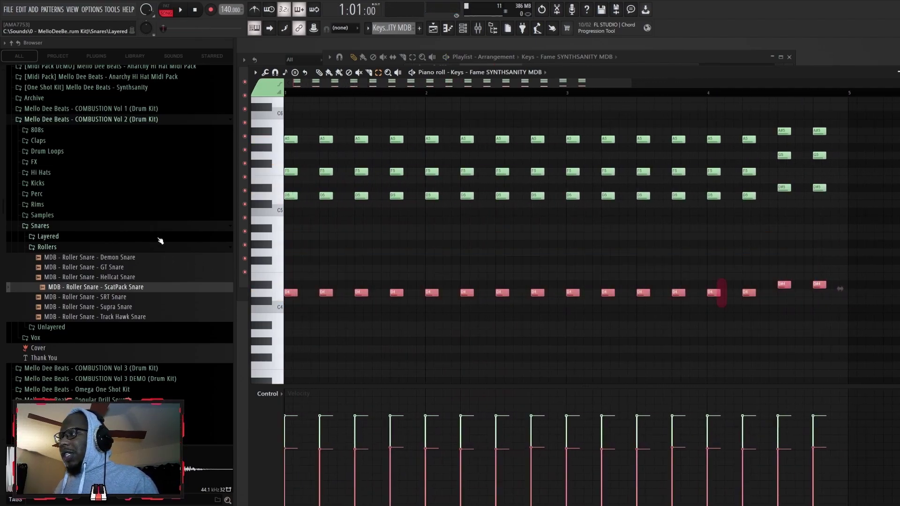
key("ctrl+c")
left_click(894, 71)
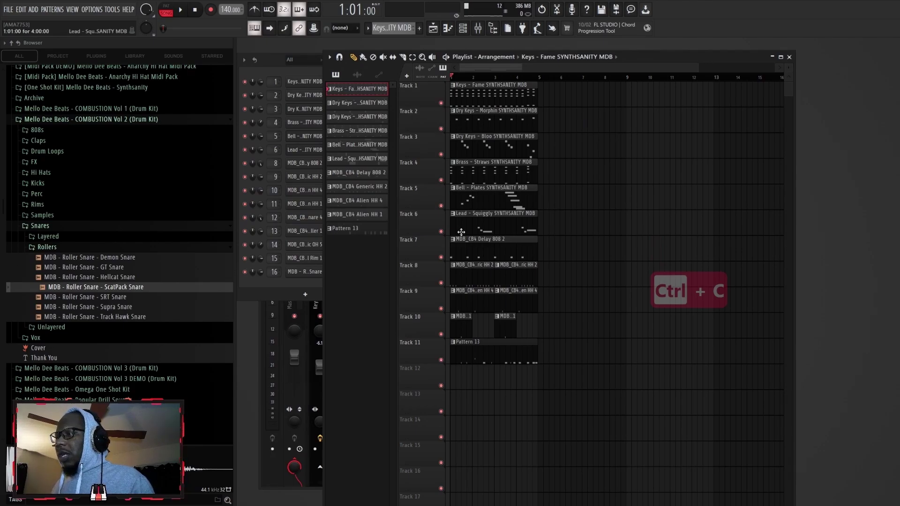
scroll(397, 32, "down", 4)
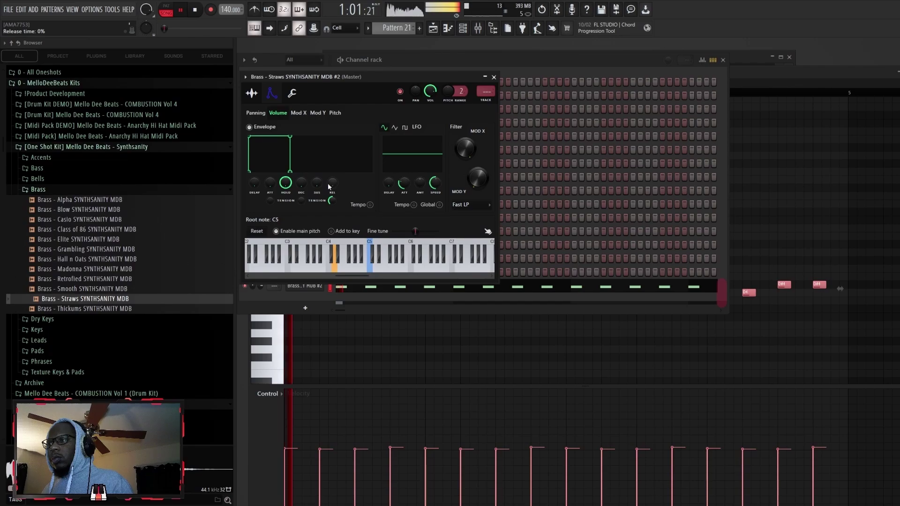
- Paste the notes into Brass Straws with every note at full velocity
left_click(750, 80)
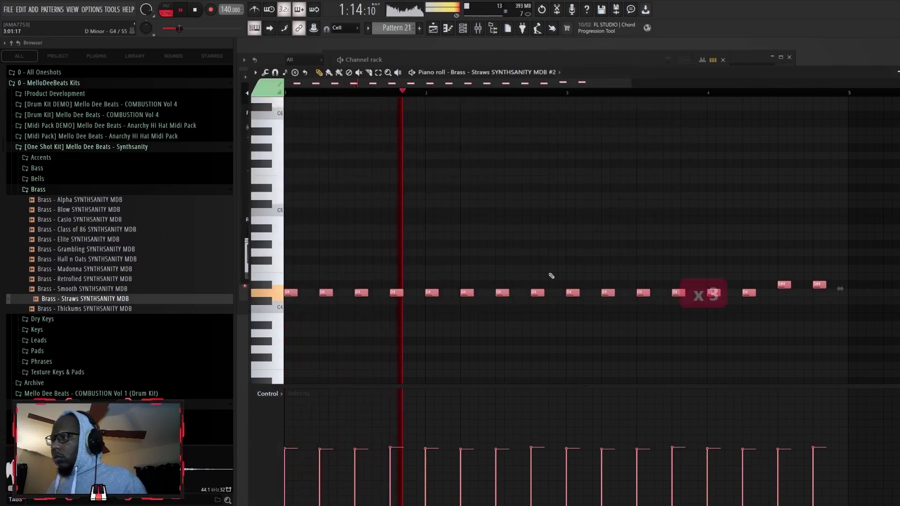
mouse_move(568, 369)
left_mouse_down()
mouse_move(356, 333)
mouse_move(351, 322)
mouse_move(743, 304)
mouse_move(896, 309)
left_mouse_up()
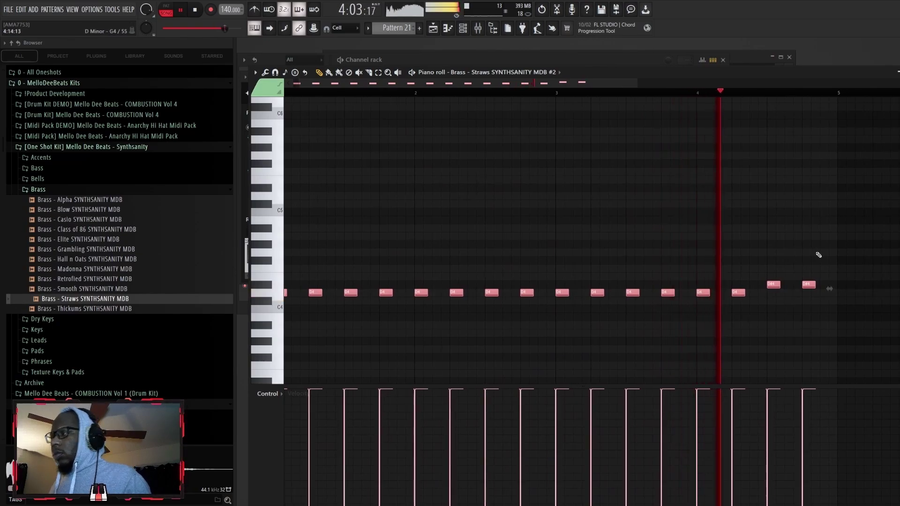
key("ctrl+d")
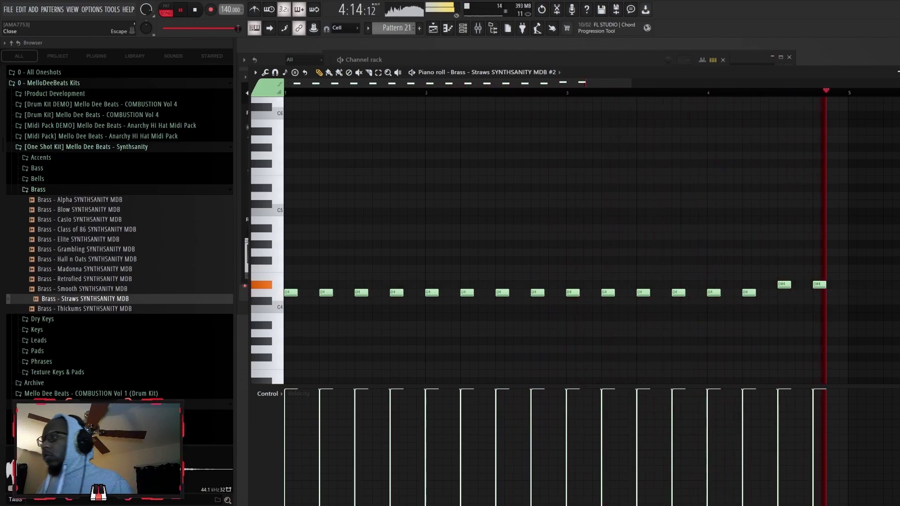
key("Escape")
left_click(755, 56)
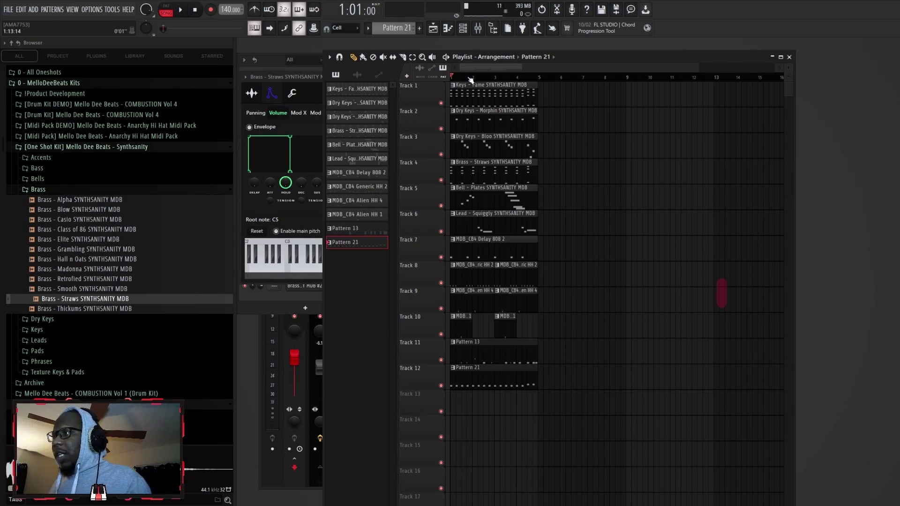
- Duplicate all playlist clips into bars 5–8 and play the extended arrangement
key("ctrl+a")
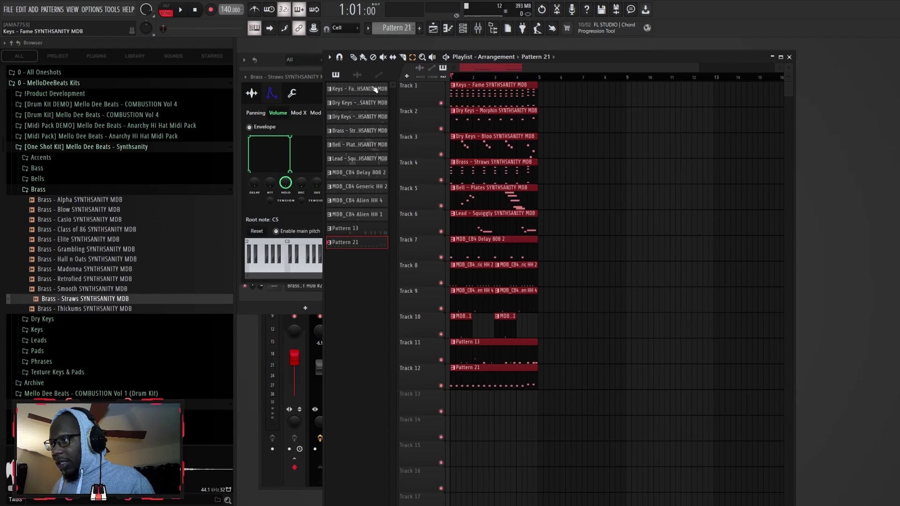
key("ctrl+b")
key("space")
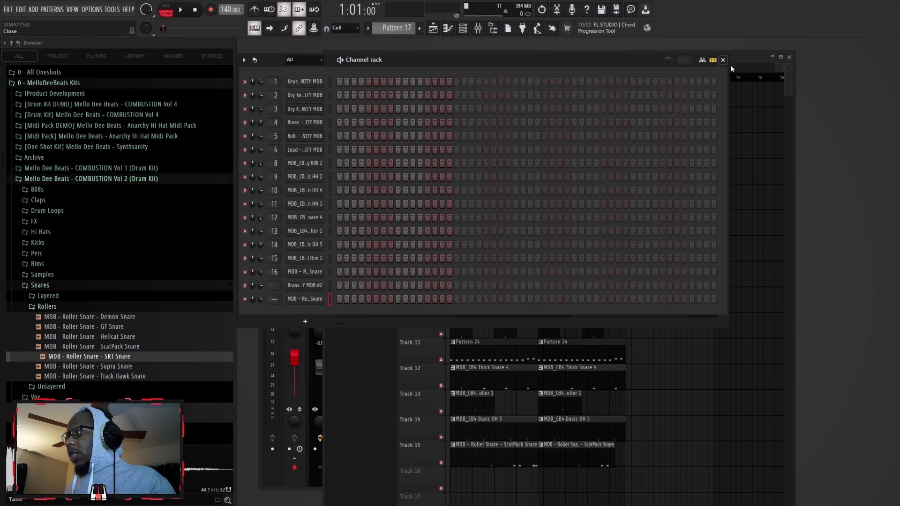
- Audition the tom pattern and arrangement, then preview the Clearly Better OH open hat
key("F7")
key("space")
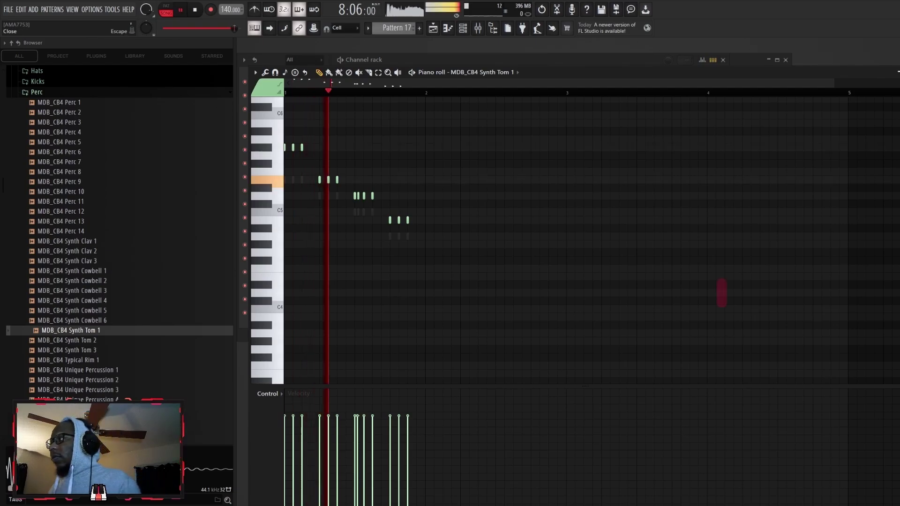
key("F7")
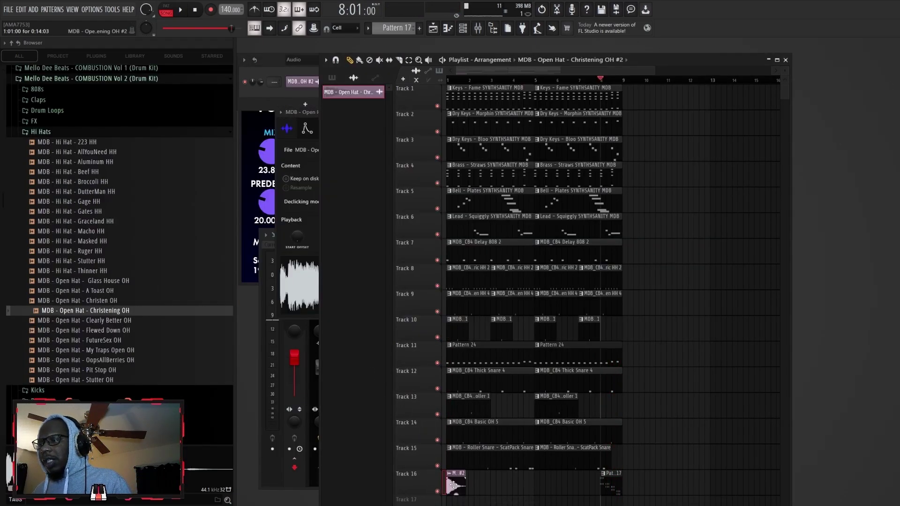
key("space")
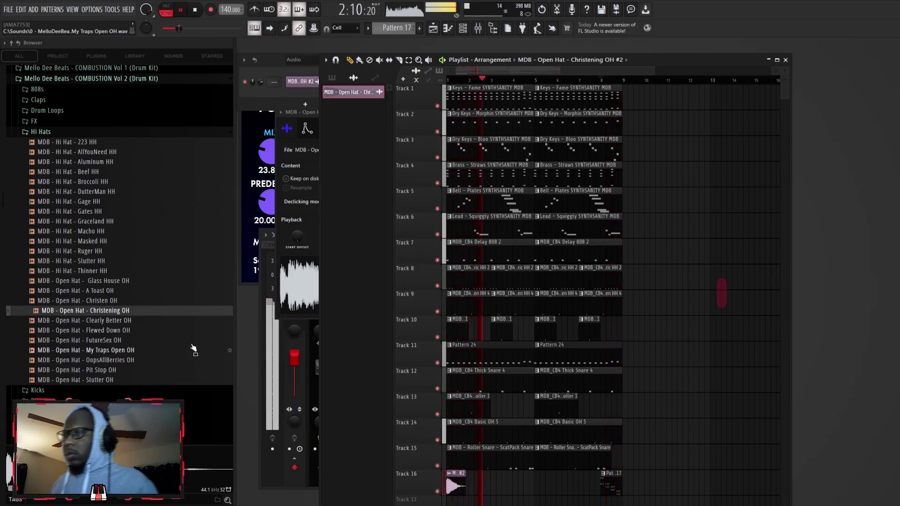
key("space")
left_click(129, 320)
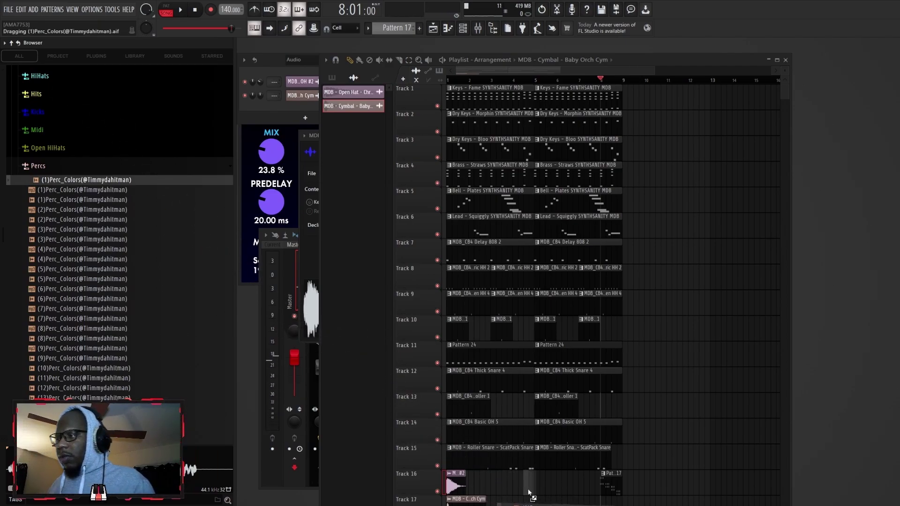
- Drop the Perc_Colors percussion sample into the playlist near track 17
left_click_drag(531, 495, 526, 492)
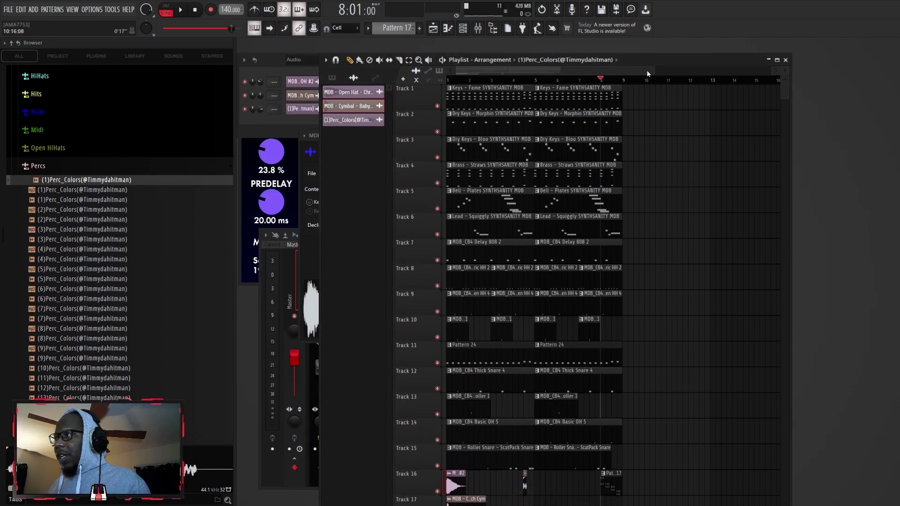